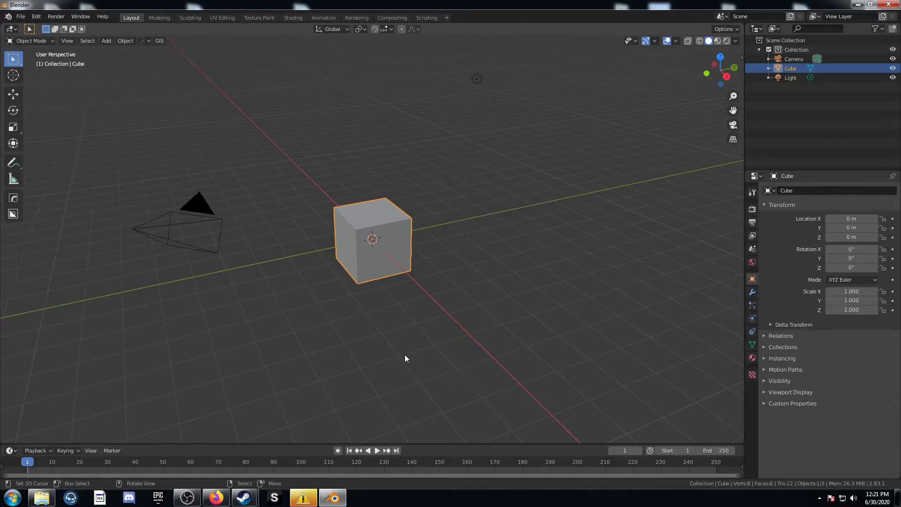
Add a Bevel modifier to the cube and set its segments to 5.
middle_click_drag(389, 314, 474, 235)
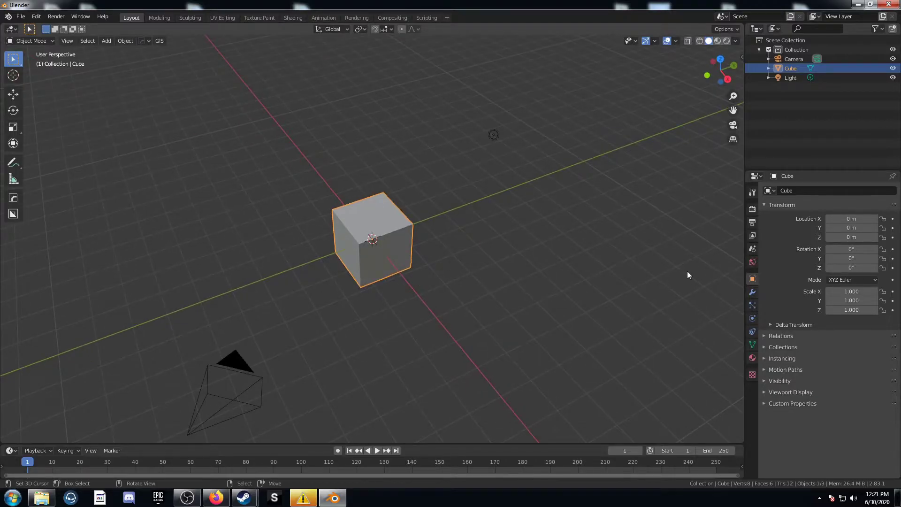
left_click(752, 292)
left_click(798, 191)
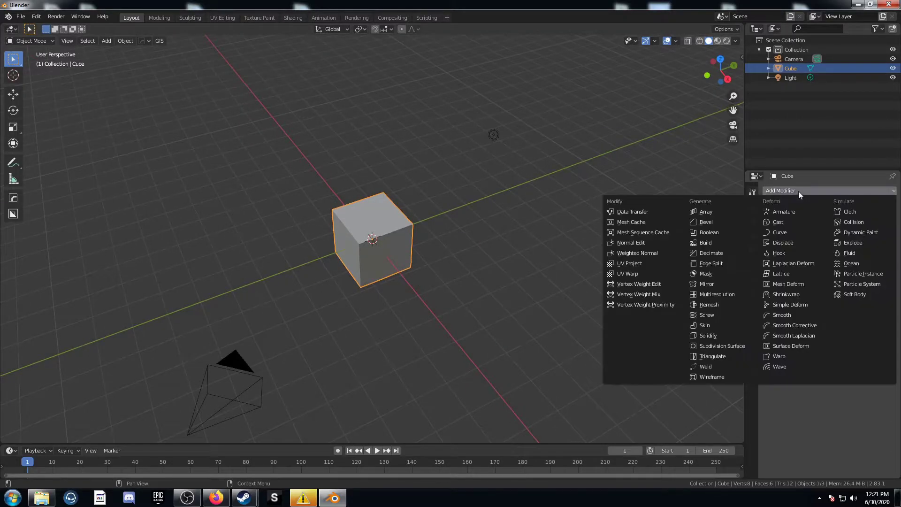
left_click(741, 219)
left_click(849, 282)
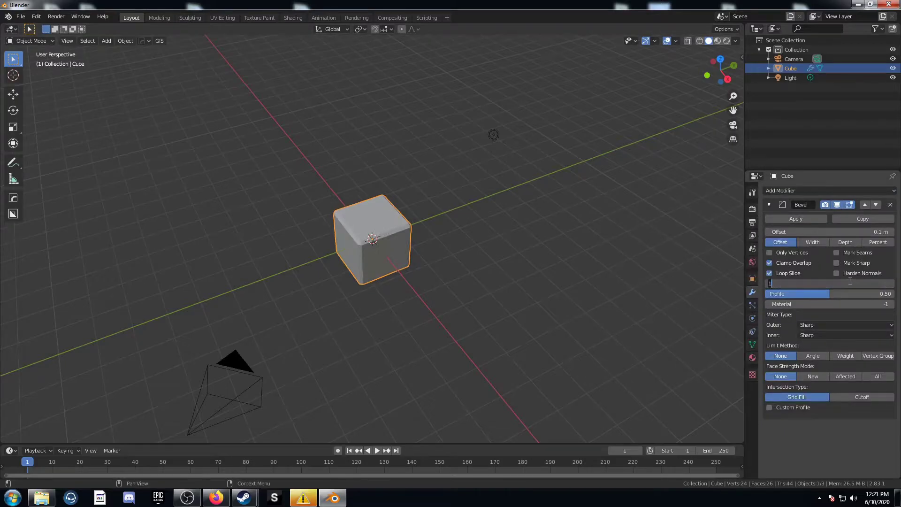
key("Return")
middle_click_drag(545, 306, 545, 289)
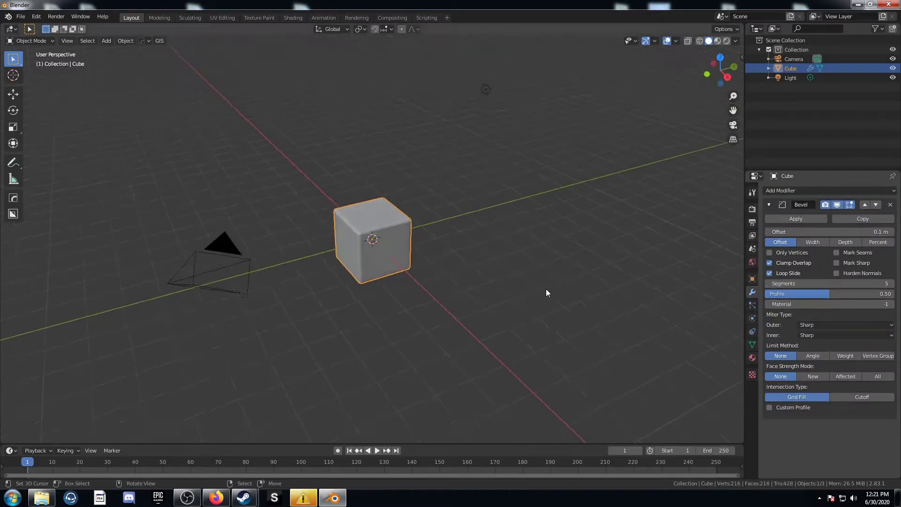
scroll(413, 254, "up", 3)
right_click(413, 255)
left_click(413, 255)
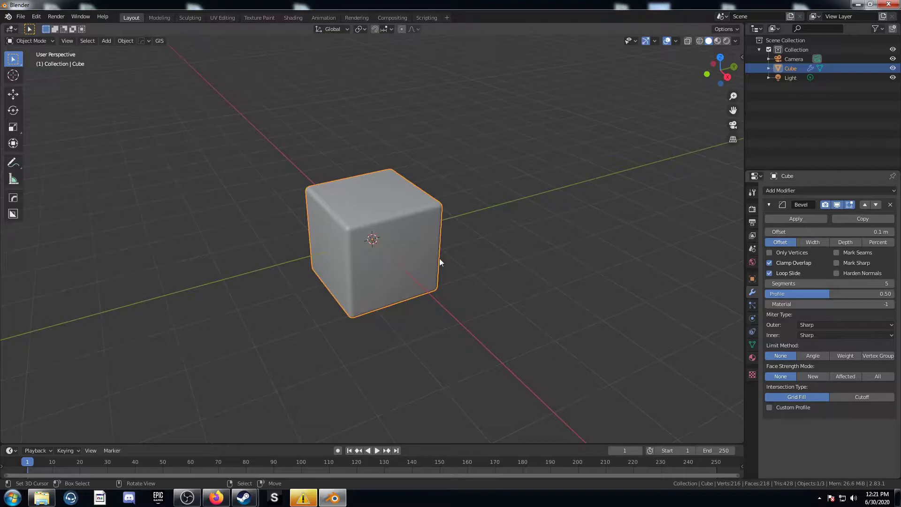
Change the Outliner area into a 3D Viewport and the main viewport into the Shader Editor, with the cube's material nodes in view.
left_click(756, 28)
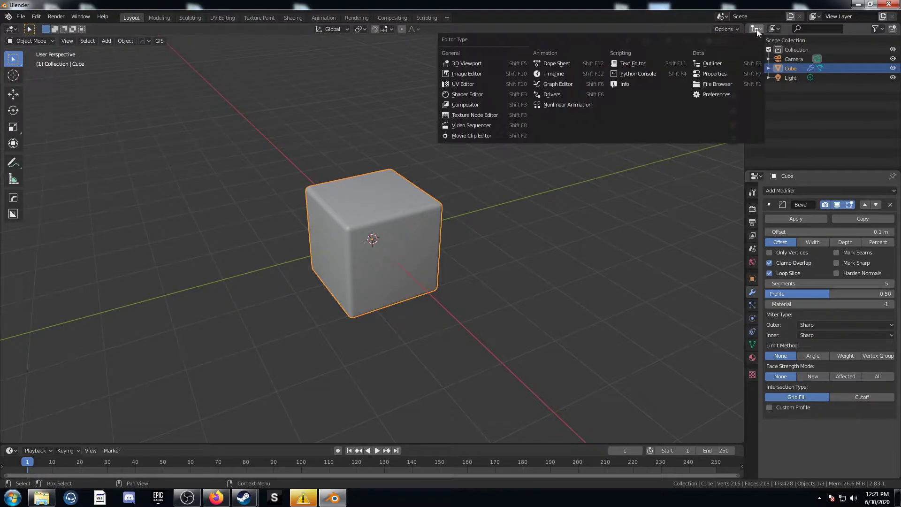
left_click(466, 64)
left_click(10, 28)
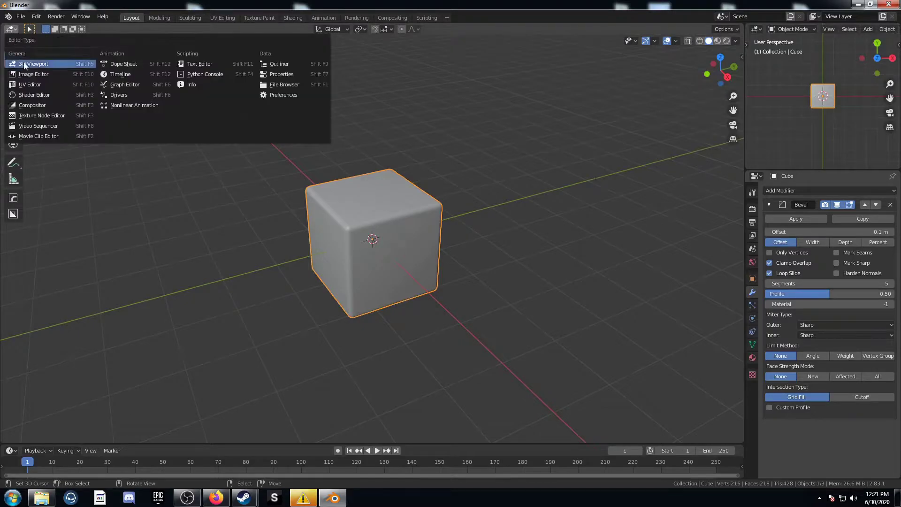
left_click(38, 96)
scroll(385, 282, "up", 3)
middle_click_drag(331, 287, 412, 184)
scroll(412, 184, "down", 4)
middle_click_drag(282, 287, 334, 268)
key("n")
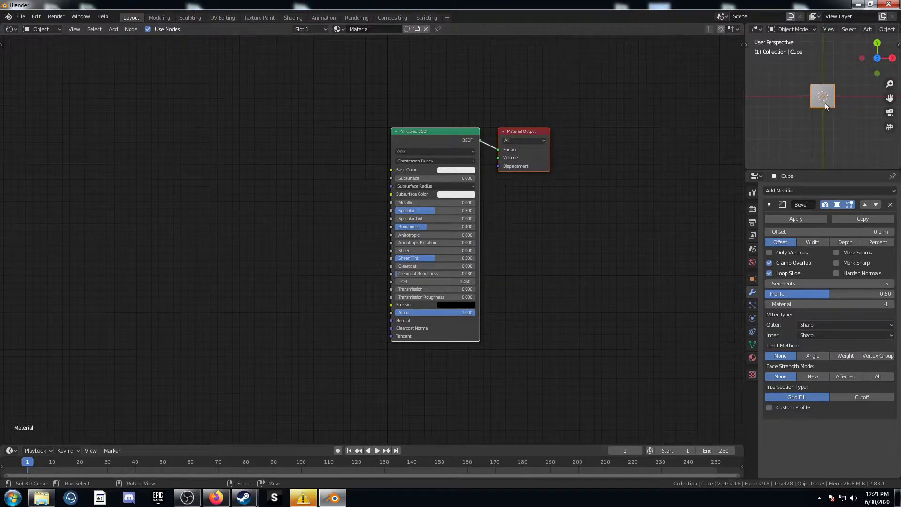
Hide the gizmos and overlays in the small 3D viewport and frame the cube closely at an angle.
scroll(851, 28, "down", 8)
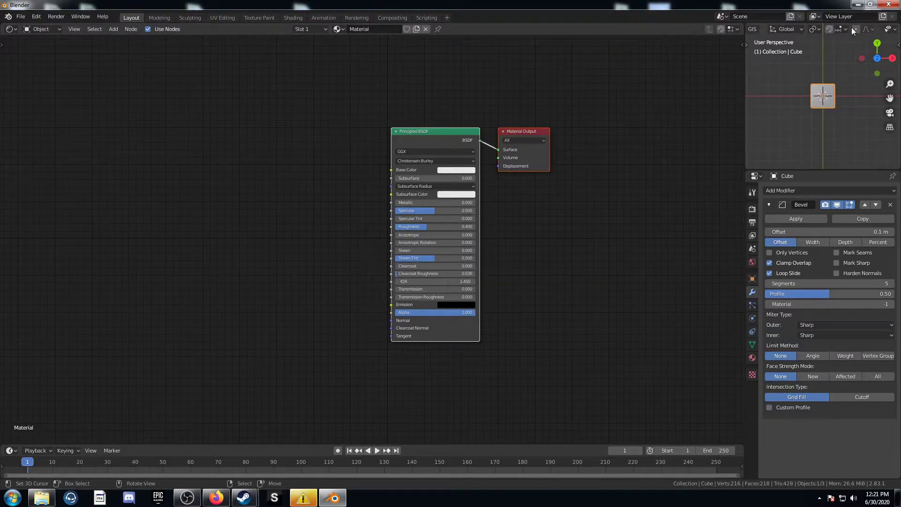
scroll(851, 29, "down", 3)
left_click(802, 29)
left_click(823, 29)
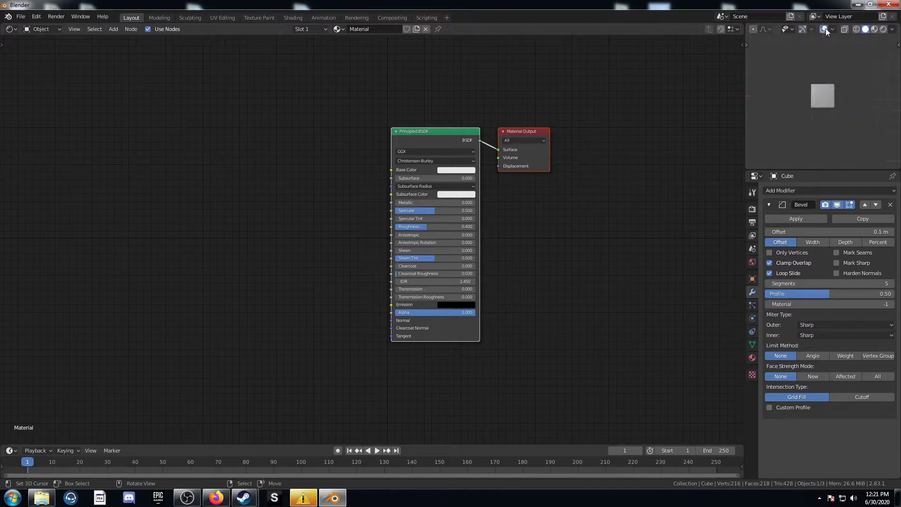
middle_click_drag(840, 153, 834, 111)
scroll(825, 121, "up", 3)
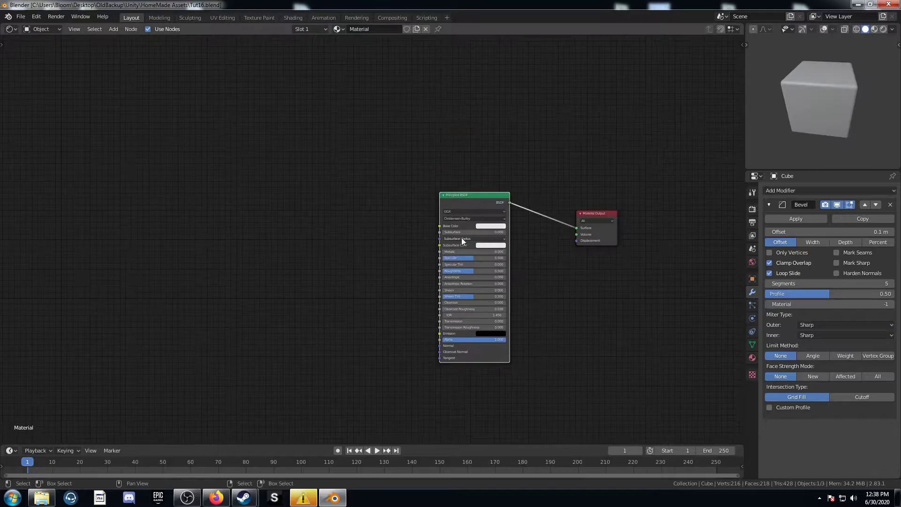
Delete the Principled BSDF node, add a Noise Texture node and preview its Fac output through a Viewer node.
key("x")
key("shift+a")
left_click(401, 225)
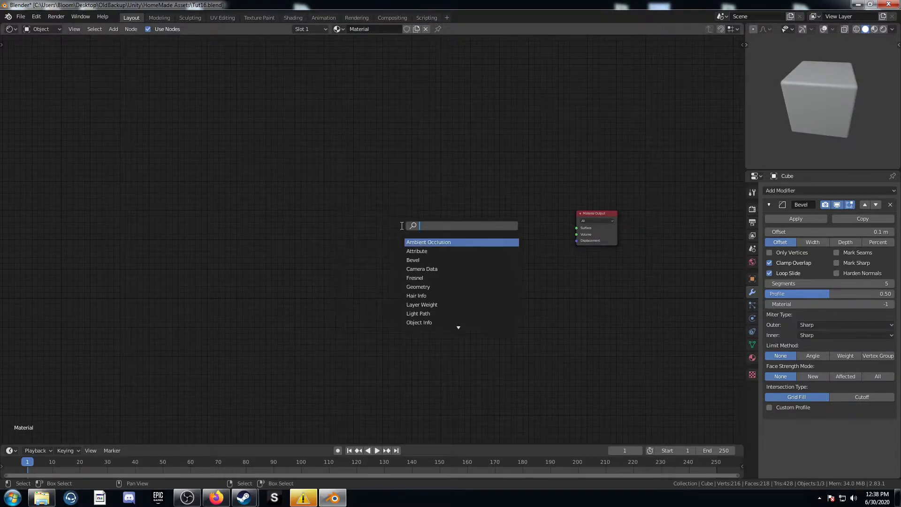
type("noise")
key("Return")
left_click(330, 206)
left_click(356, 215, "ctrl+shift")
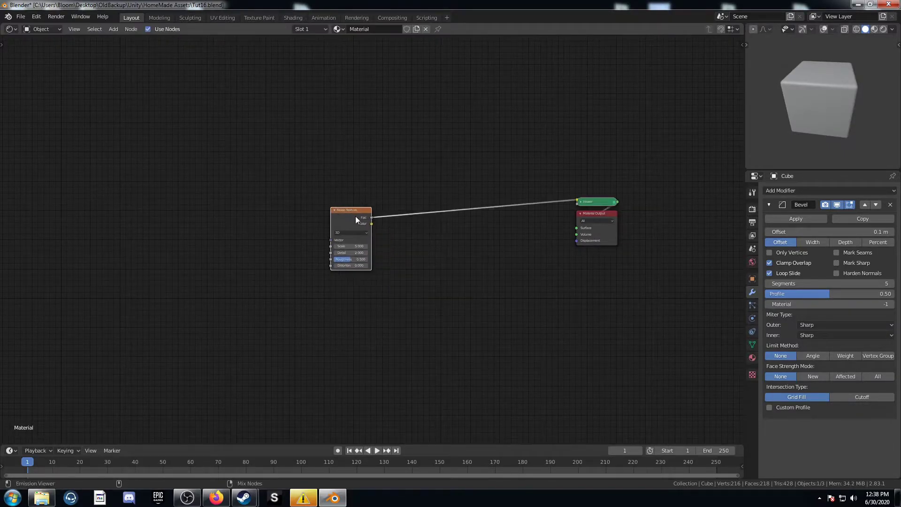
Switch the small viewport to Rendered shading so it displays the noise on the cube.
key("z")
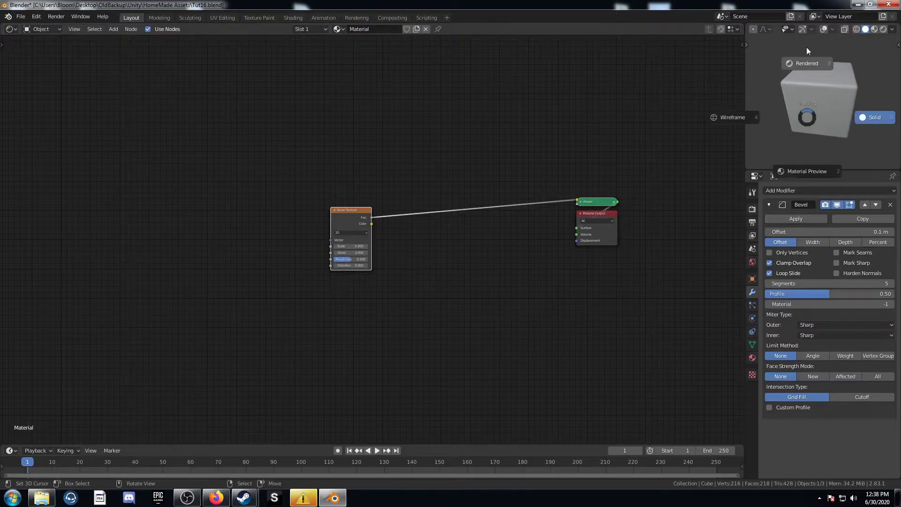
left_click(806, 45)
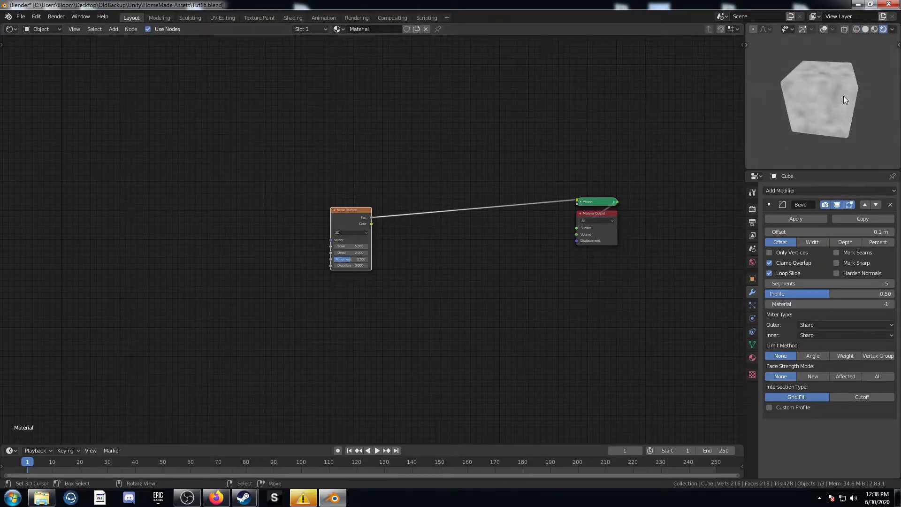
middle_click_drag(843, 96, 839, 111)
scroll(401, 248, "down", 3)
middle_click_drag(401, 248, 463, 234)
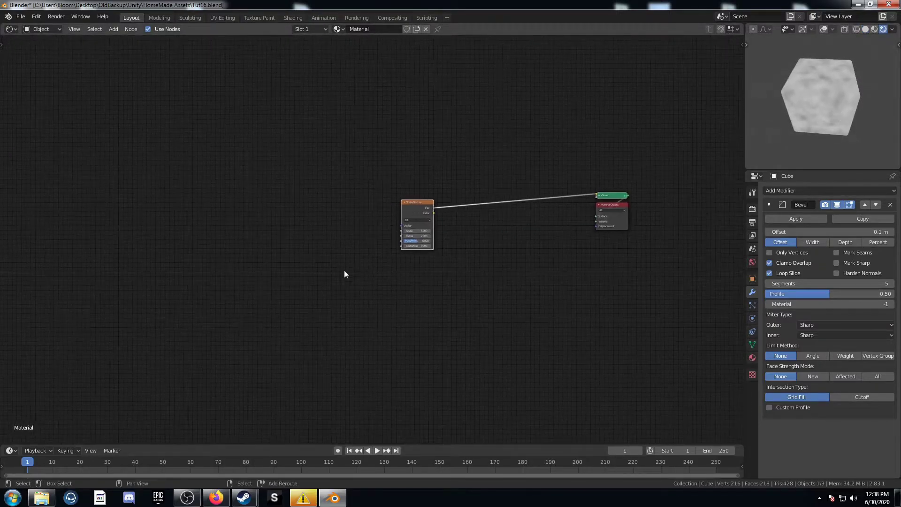
Insert a ColorRamp between the Noise Texture and the Viewer, moving the black stop inward and the white stop to 0.795.
key("shift+a")
left_click(345, 270)
type("colorramp")
key("Return")
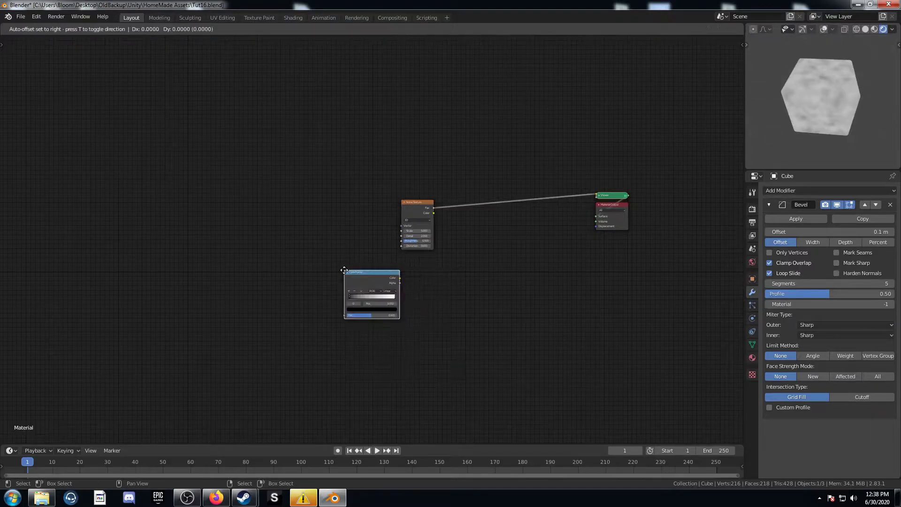
left_click(498, 212)
scroll(507, 244, "up", 5)
middle_click_drag(507, 244, 402, 243)
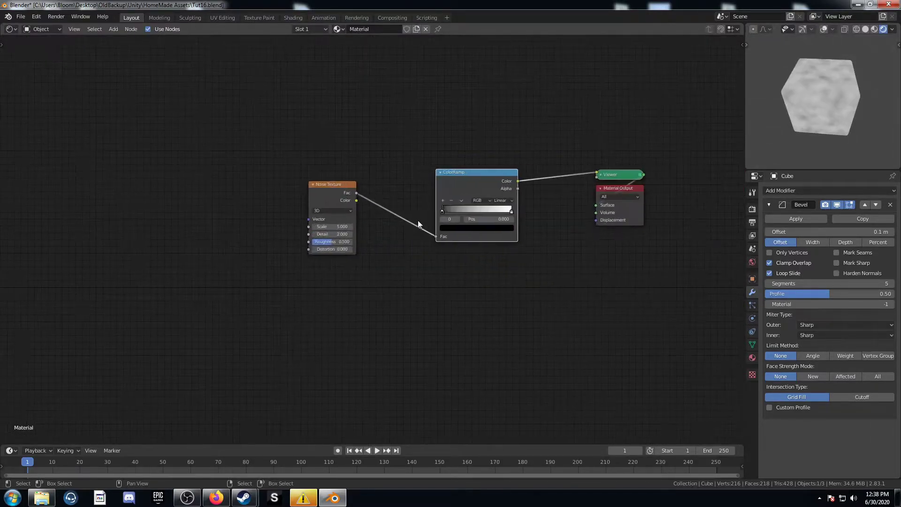
left_click_drag(441, 212, 497, 212)
middle_click_drag(289, 241, 362, 276)
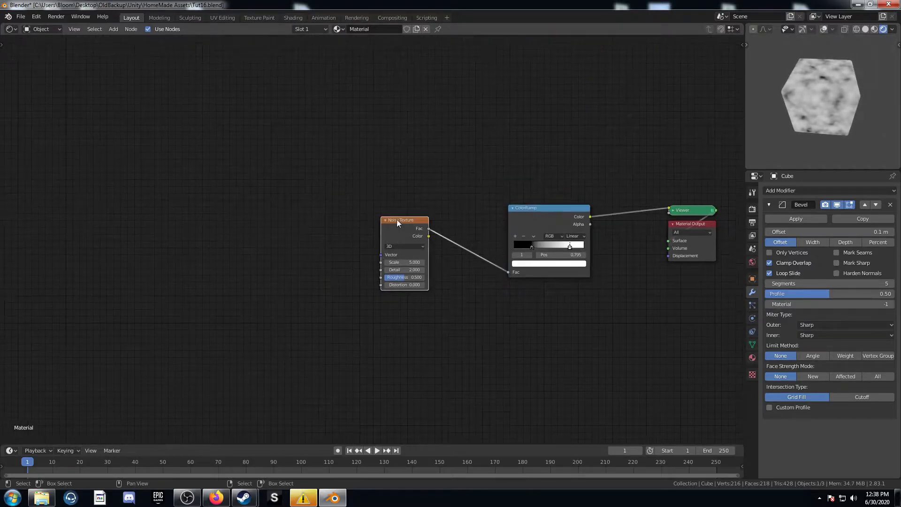
Add Texture Coordinate and Mapping nodes in front of the Noise Texture, feed Mapping from the Object output and space the nodes apart.
key("ctrl+t")
middle_click_drag(236, 221, 322, 165)
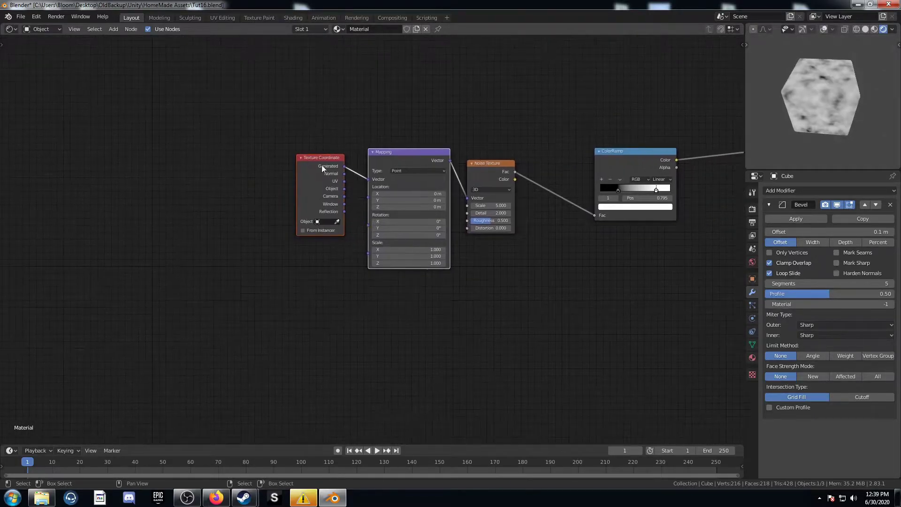
left_click_drag(322, 166, 293, 159)
scroll(287, 191, "up", 2)
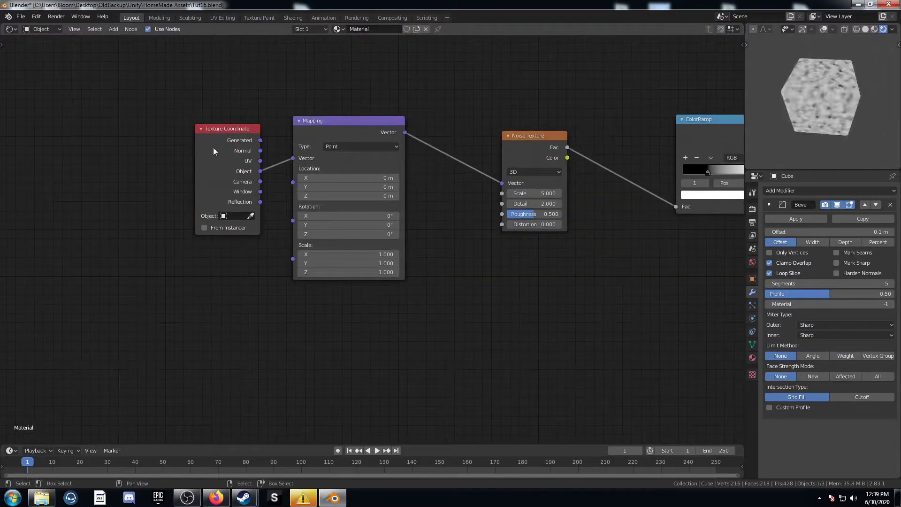
left_click_drag(224, 131, 163, 139)
key("Home")
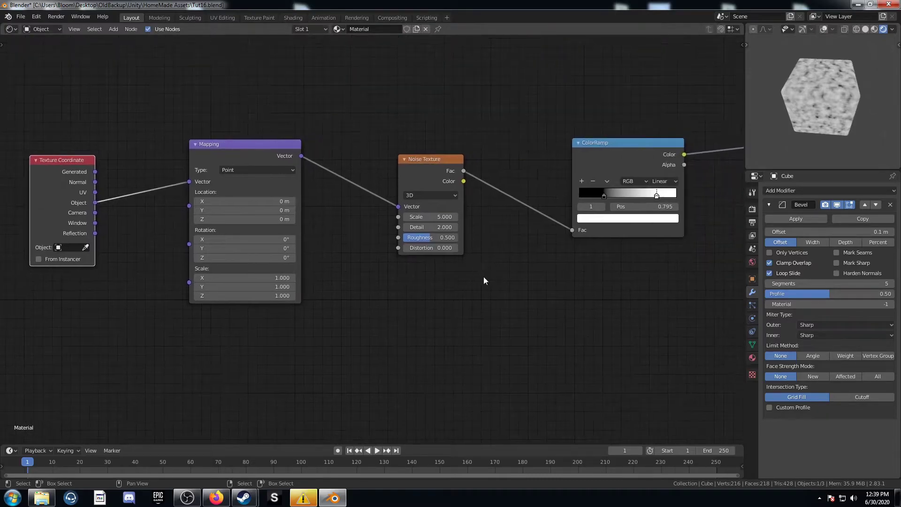
Insert a Separate XYZ node between the Mapping and Noise Texture nodes.
key("shift+a")
type("sep")
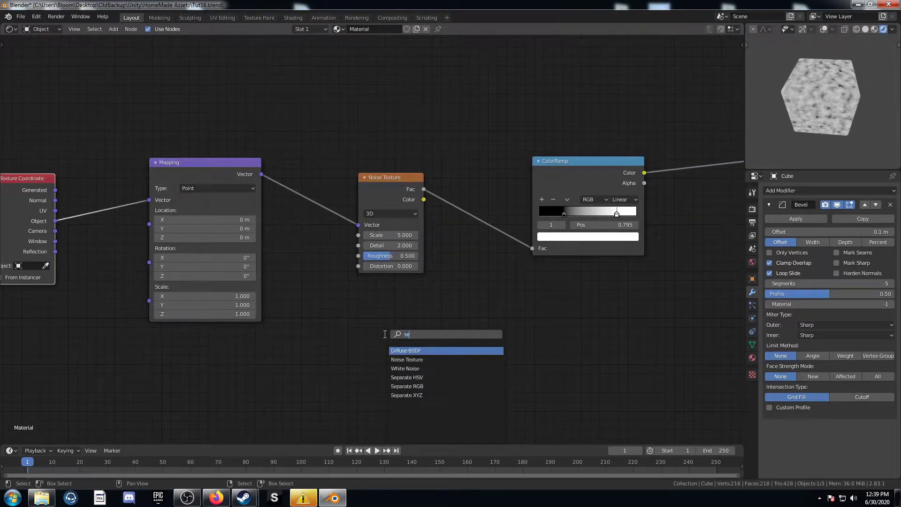
key("Down")
key("Down")
key("Return")
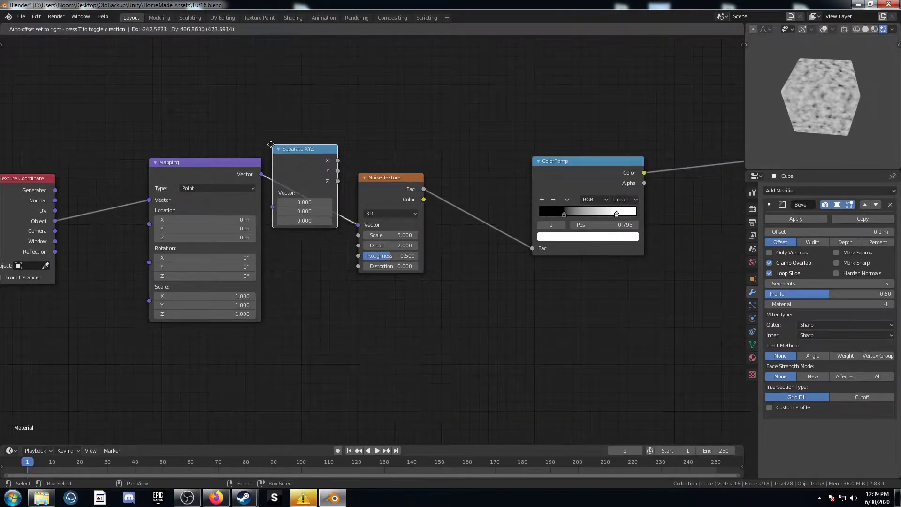
left_click(271, 144)
Insert a Combine XYZ node between Separate XYZ and the Noise Texture and align it beside Separate XYZ.
key("Home")
key("shift+a")
left_click(302, 309)
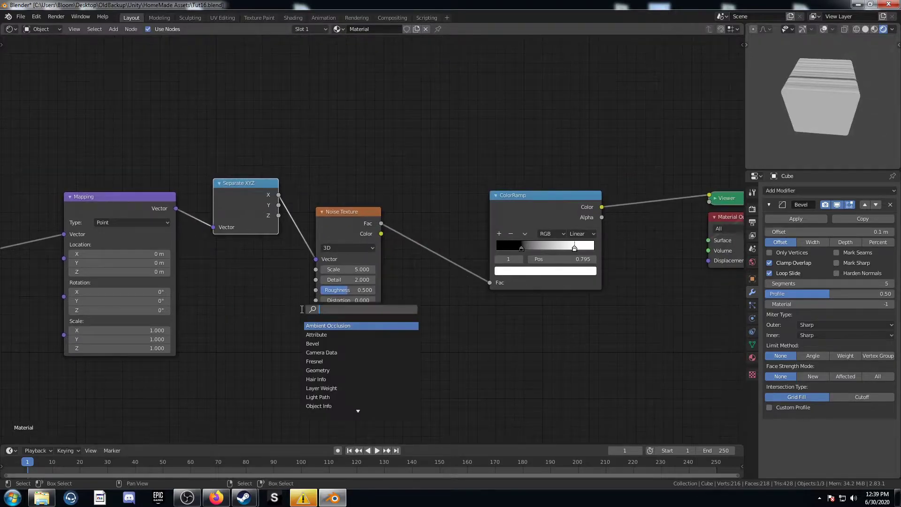
type("comb")
key("Down")
key("Down")
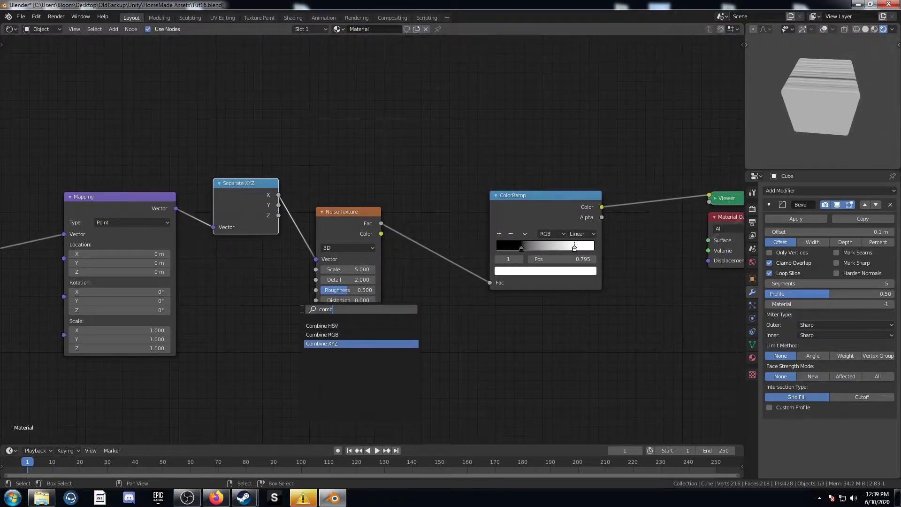
key("Return")
left_click(317, 213)
middle_click_drag(350, 306, 260, 353)
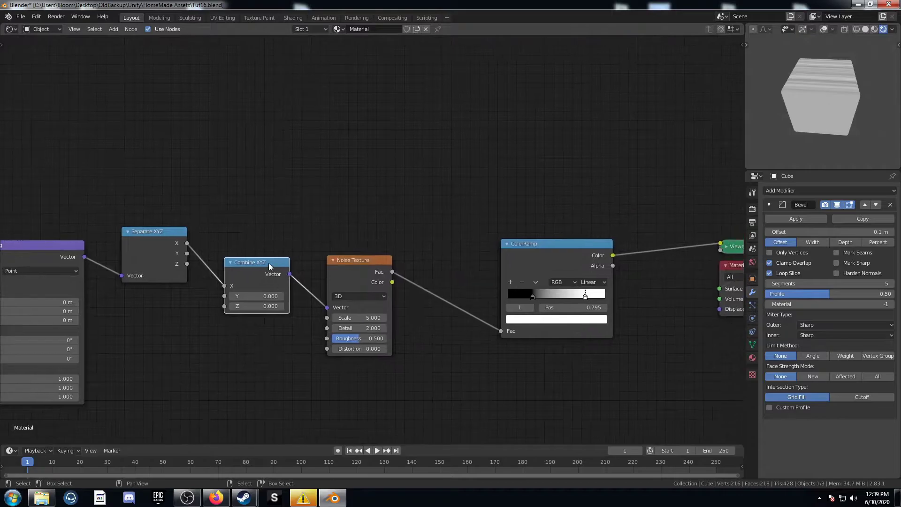
left_click_drag(268, 266, 277, 234)
scroll(265, 311, "up", 2)
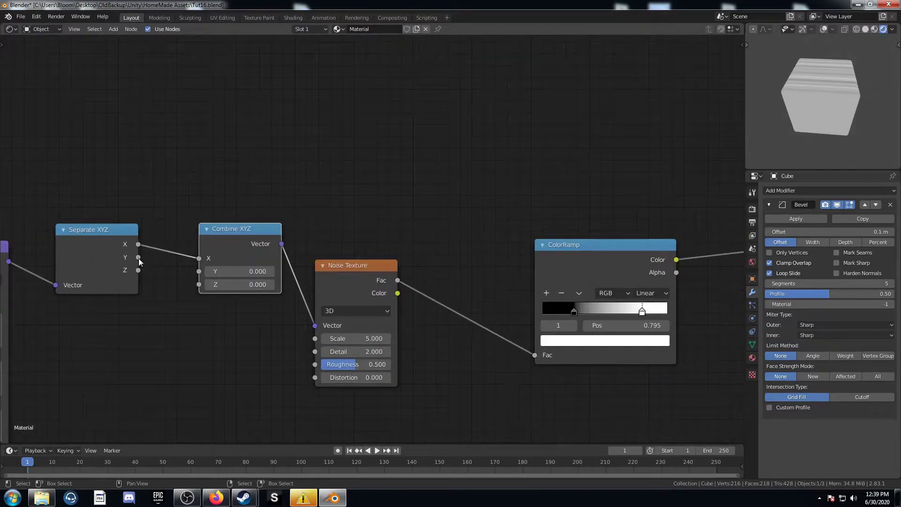
Connect the Y and Z outputs of Separate XYZ to the matching Combine XYZ inputs and tidy both nodes' positions.
left_click_drag(139, 257, 199, 271)
left_click_drag(138, 271, 198, 284)
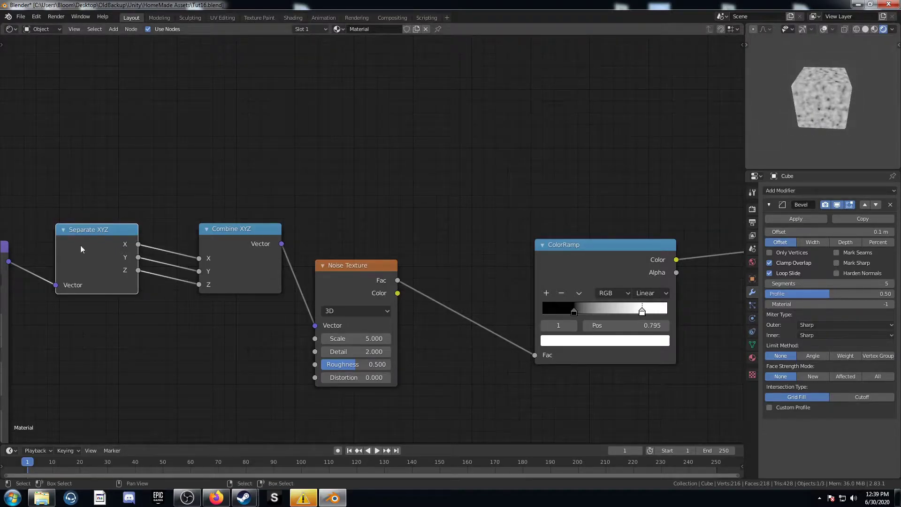
left_click_drag(80, 249, 92, 264)
left_click_drag(230, 238, 229, 246)
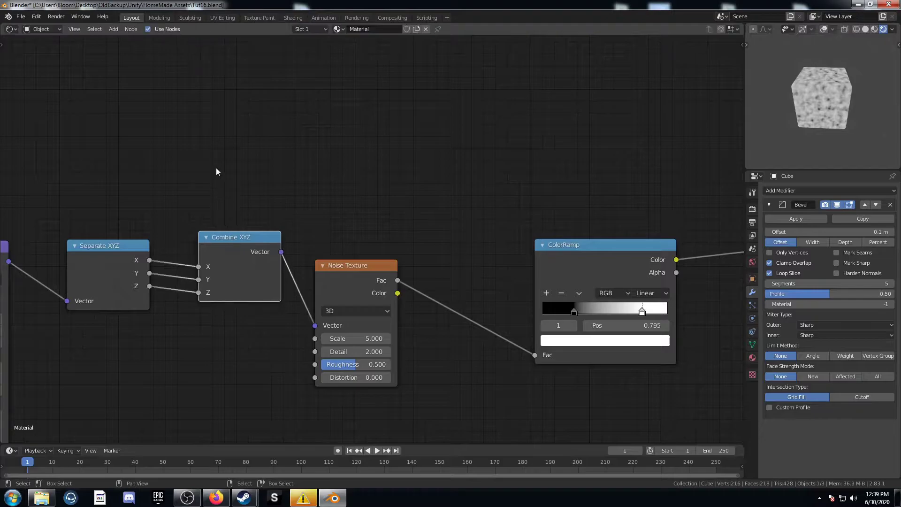
Insert a Math node on the X link between Separate XYZ and Combine XYZ and set its operation to Absolute.
key("shift+a")
left_click(216, 165)
type("add")
key("Return")
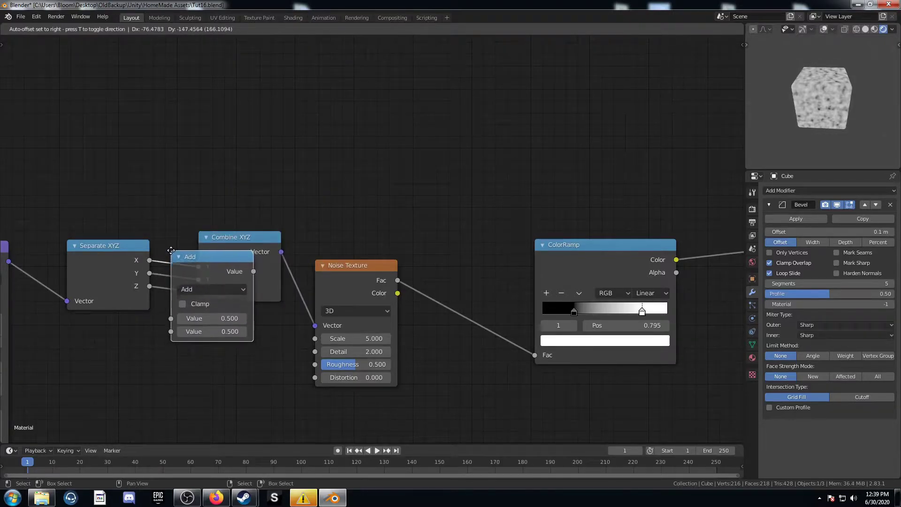
left_click(171, 250)
left_click_drag(233, 261, 243, 147)
left_click(258, 173)
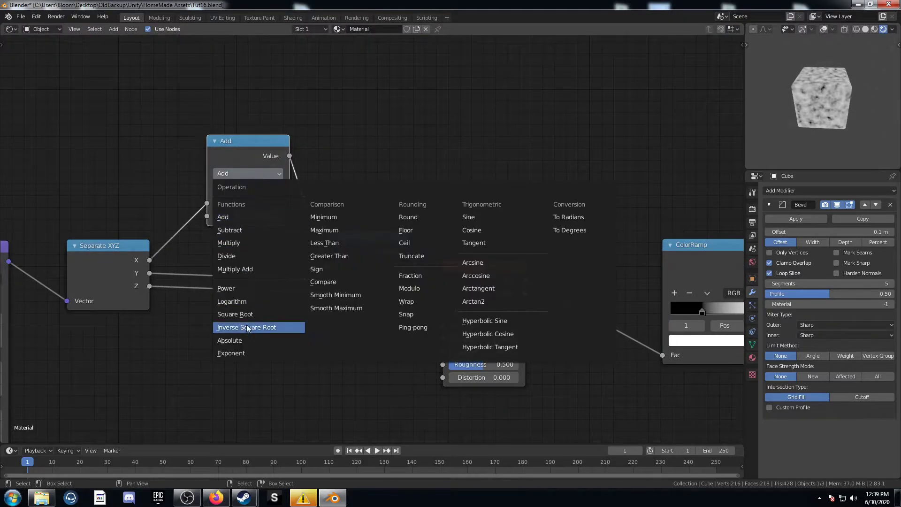
left_click(247, 341)
Show the navigation gizmo in the small viewport and inspect the noise pattern on the cube from different angles.
middle_click_drag(816, 143, 833, 33)
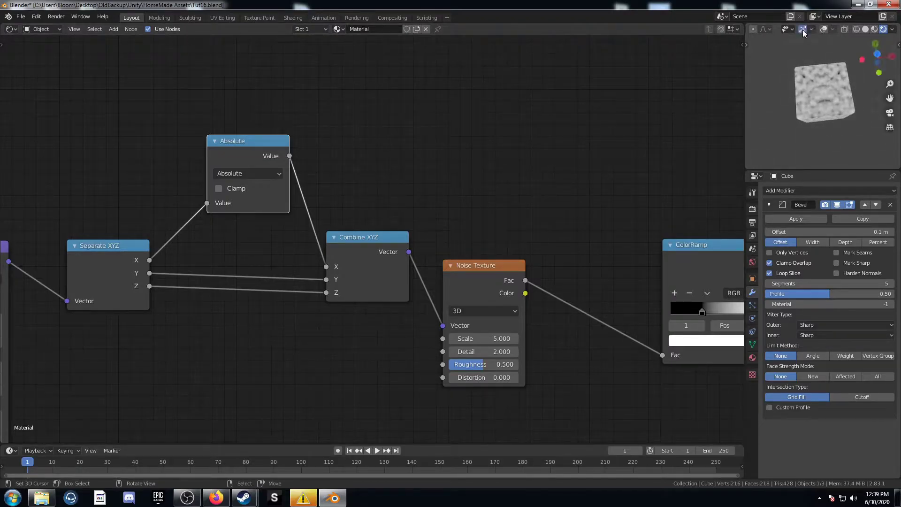
middle_click_drag(827, 100, 834, 92)
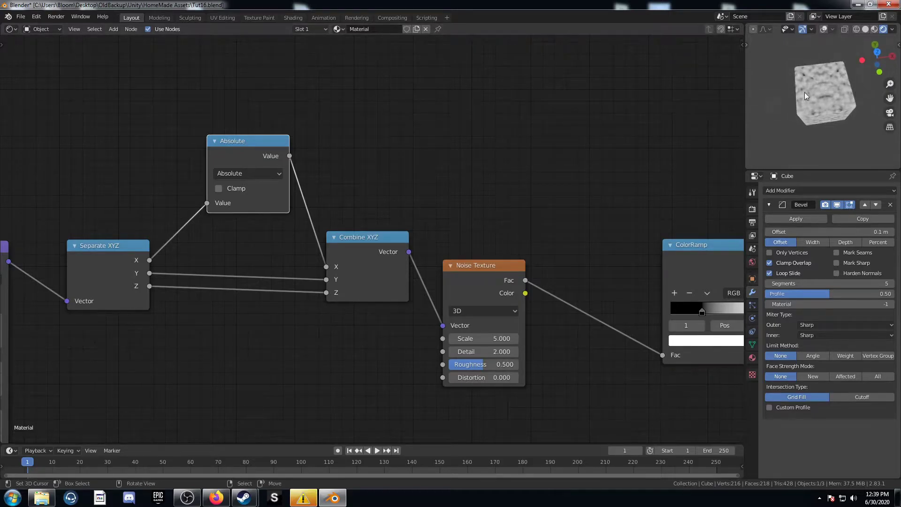
middle_click_drag(804, 92, 815, 93)
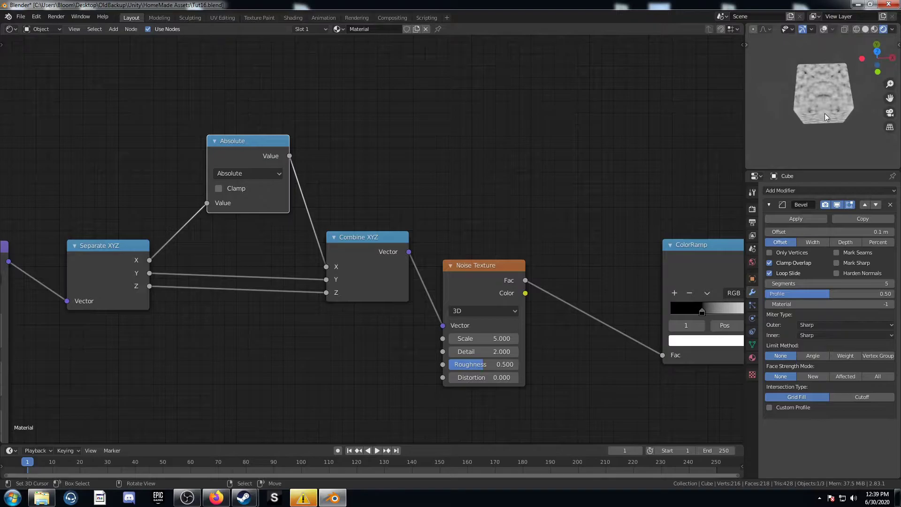
Duplicate the Absolute node onto the Y link between Separate XYZ and Combine XYZ and position it beneath the original.
scroll(824, 113, "up", 3)
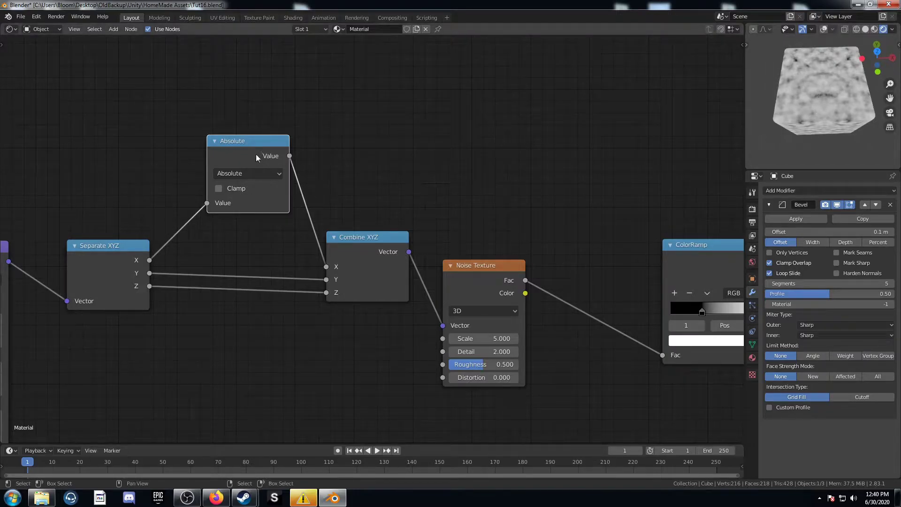
key("shift+d")
left_click(260, 265)
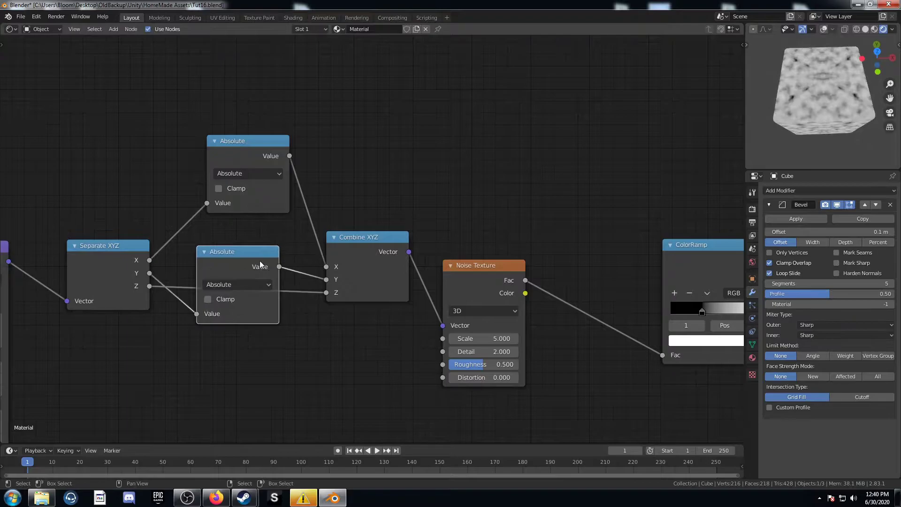
left_click_drag(252, 267, 261, 246)
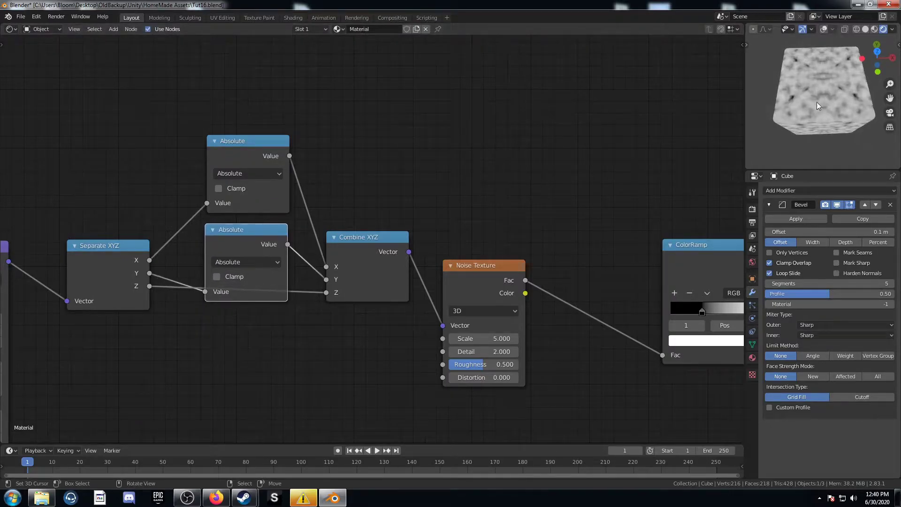
left_click_drag(245, 234, 255, 221)
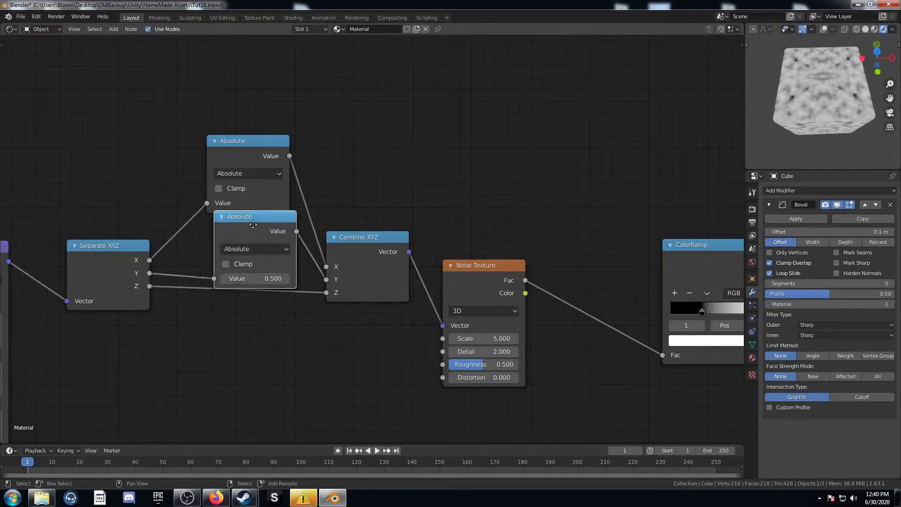
Duplicate the Absolute node onto the Z link and space the three Absolute nodes apart vertically.
key("shift+d")
left_click(243, 290)
left_click_drag(243, 290, 254, 333)
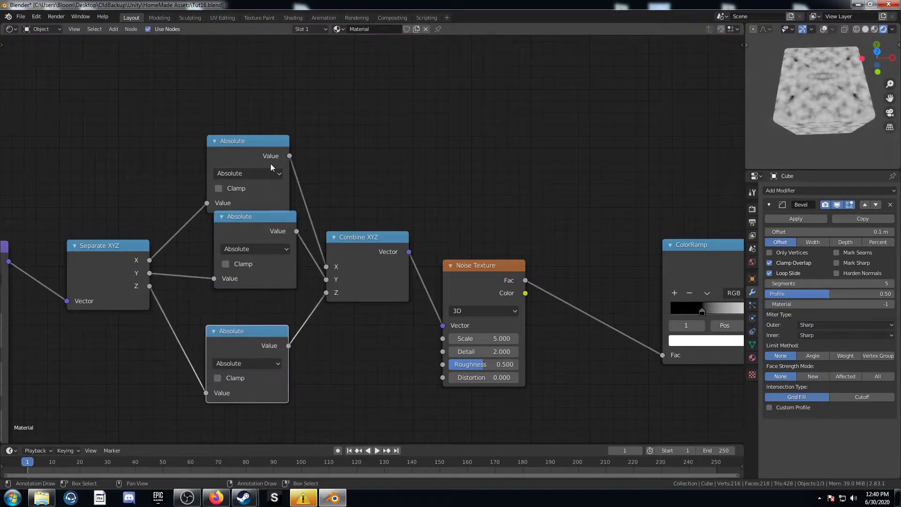
left_click_drag(244, 140, 251, 113)
Hide the viewport gizmos and inspect the mirrored noise on the cube from several angles.
middle_click_drag(854, 113, 818, 75)
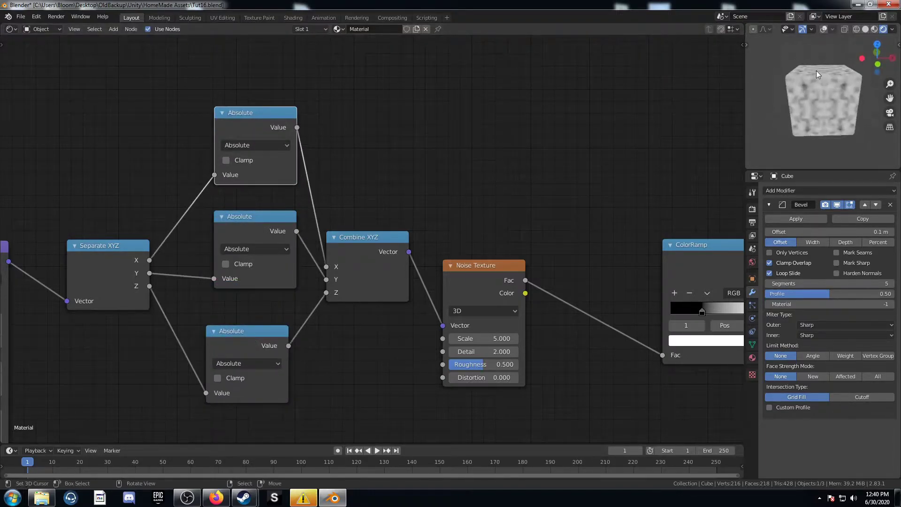
left_click(802, 29)
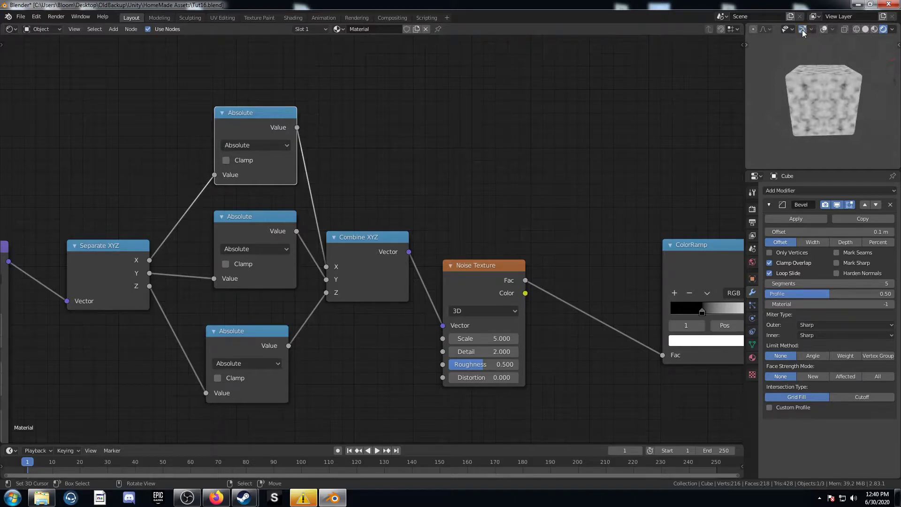
mouse_move(831, 107)
middle_mouse_down()
mouse_move(832, 120)
mouse_move(789, 76)
mouse_move(816, 111)
middle_mouse_up()
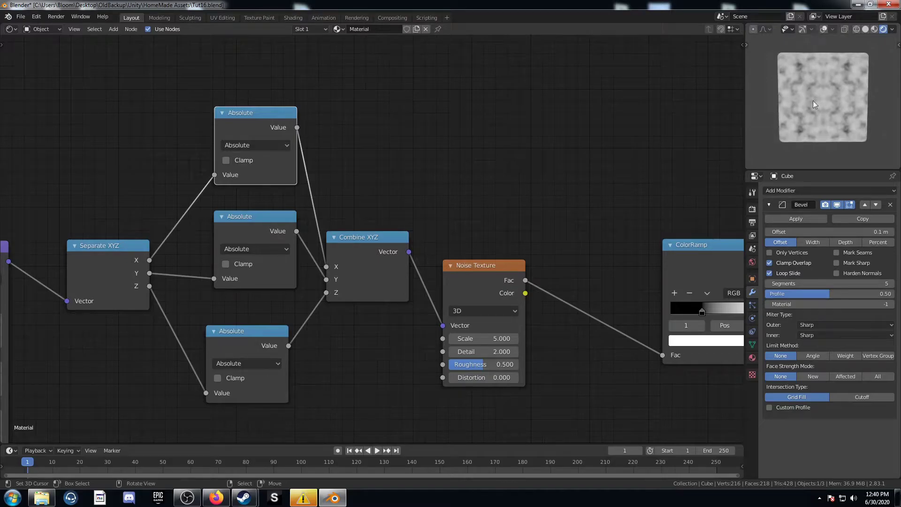
middle_click_drag(871, 110, 891, 79)
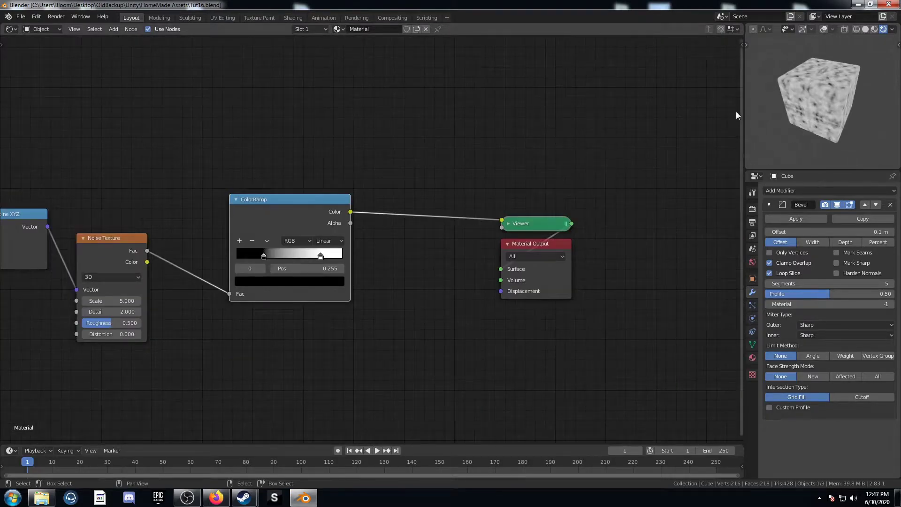
Set the position of the ColorRamp's black stop to 0.47.
middle_click_drag(455, 309, 450, 299)
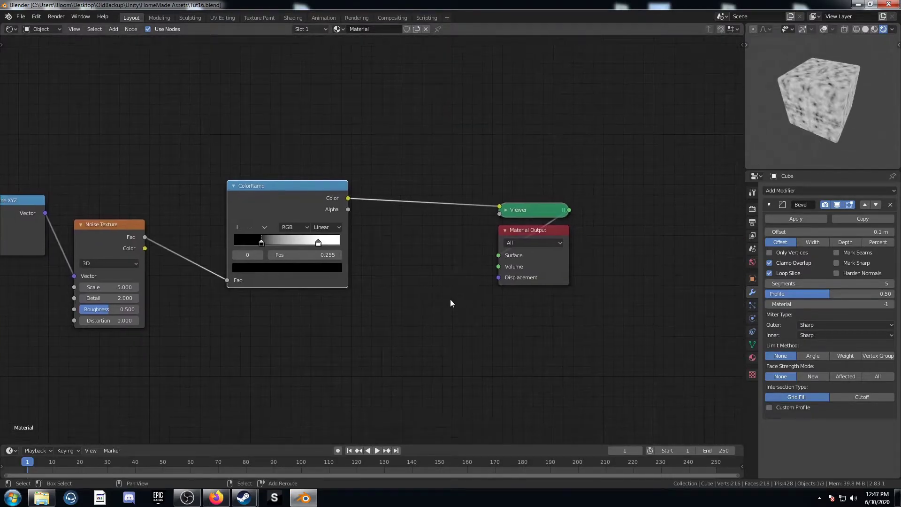
key("shift+a")
scroll(235, 254, "up", 3)
scroll(341, 276, "up", 1)
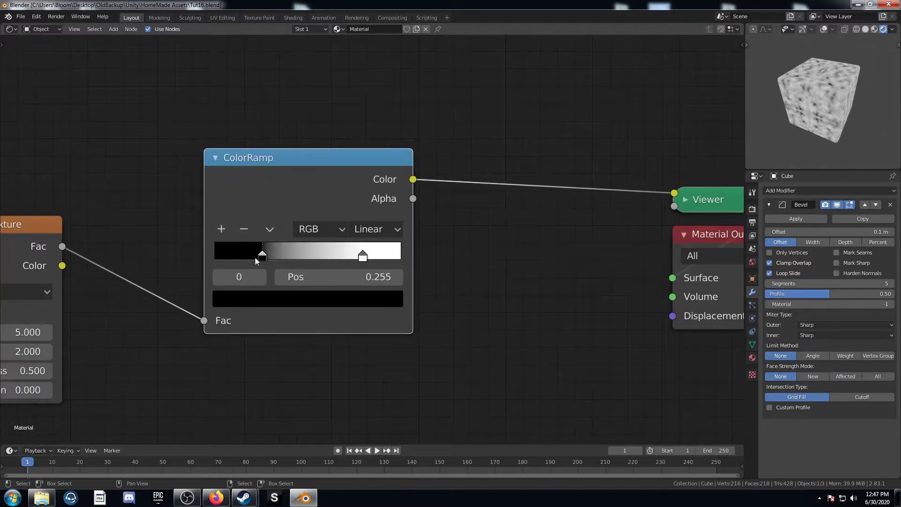
left_click(331, 279)
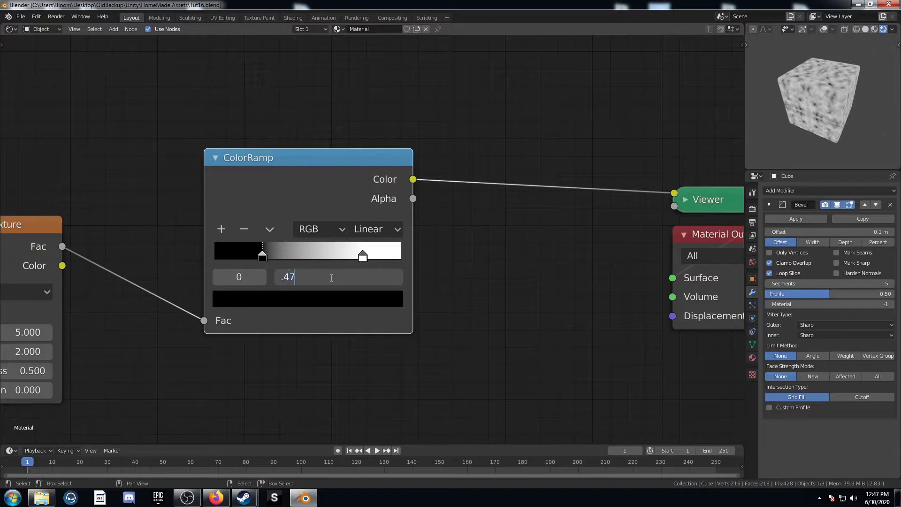
type(".47")
key("Return")
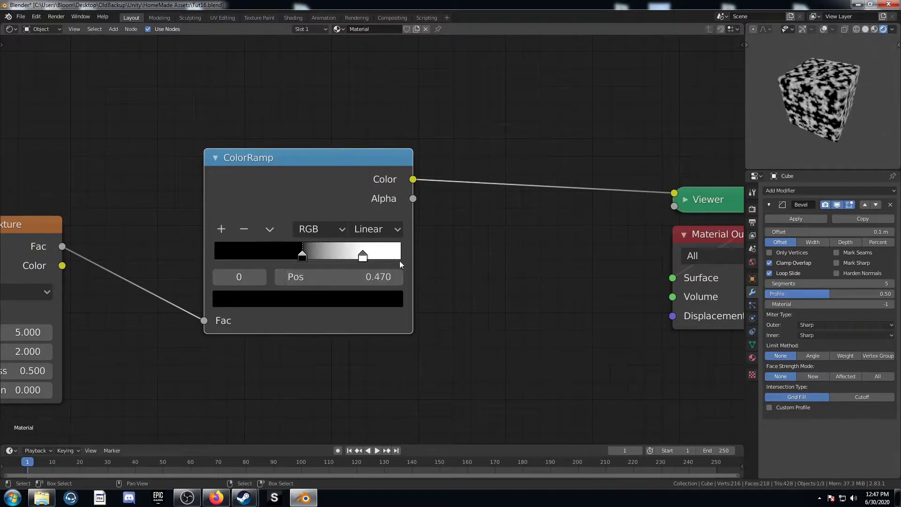
Set the position of the ColorRamp's white stop to 0.56.
left_click(363, 257)
left_click(365, 280)
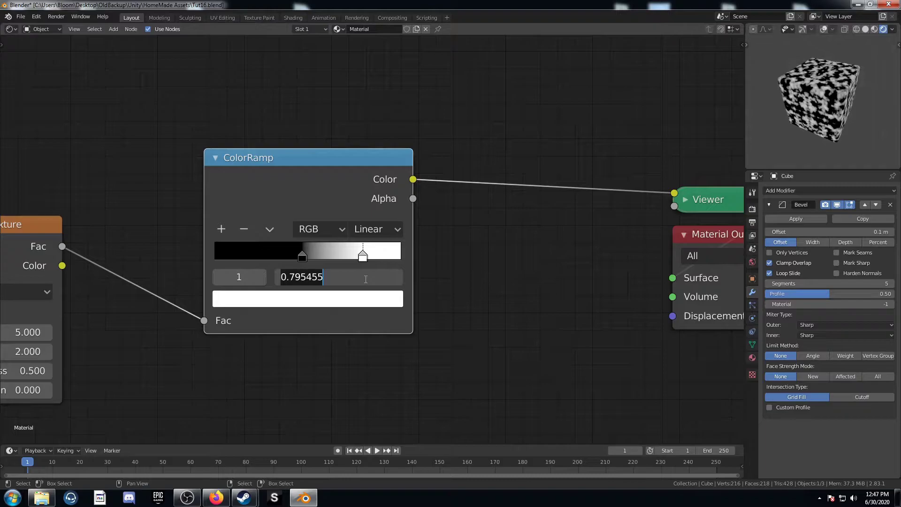
type(".56")
key("Return")
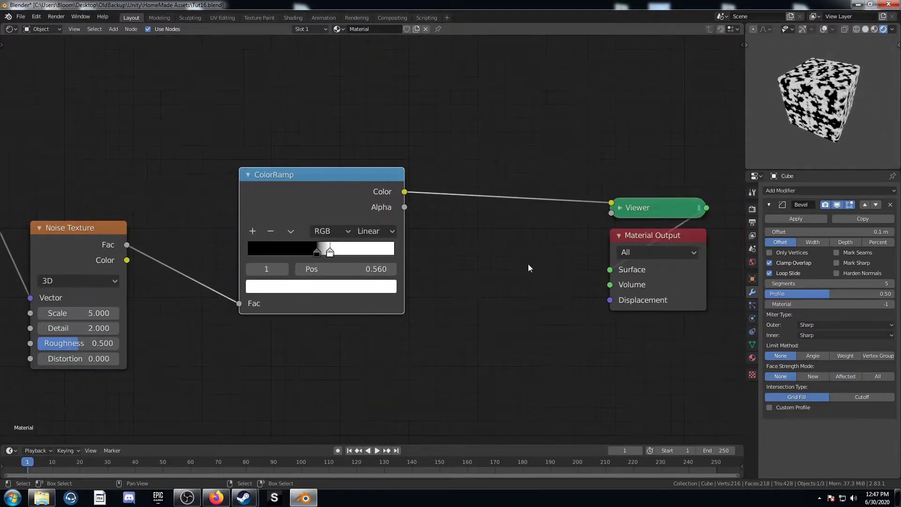
Insert a second ColorRamp node on the link between the first ColorRamp and the Viewer.
key("shift+a")
left_click(518, 264)
type("colorr")
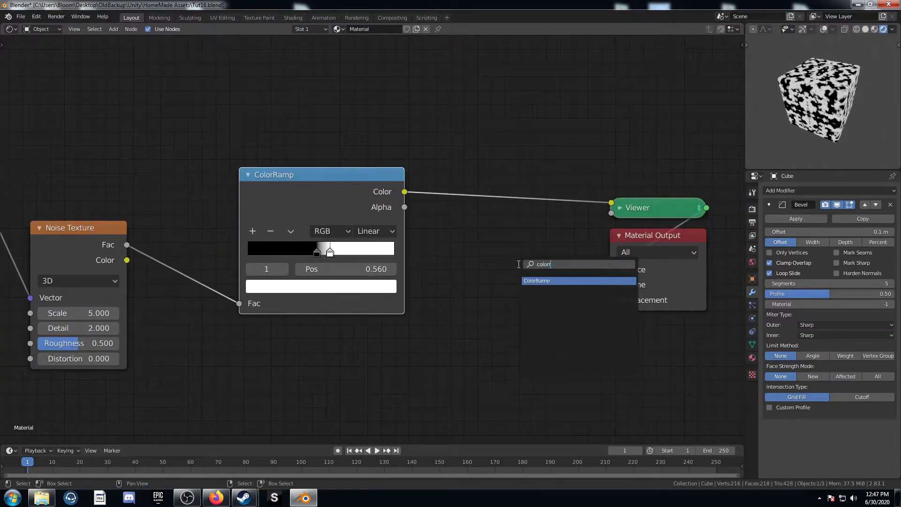
key("Return")
left_click(407, 133)
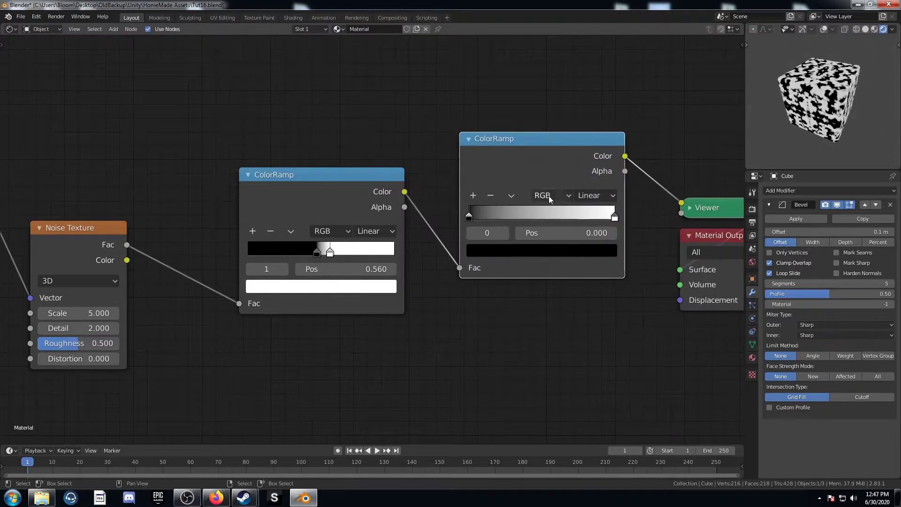
Add a stop to the second ColorRamp and set its position to 0.19.
middle_click_drag(547, 197, 422, 188)
scroll(413, 221, "up", 5)
middle_click_drag(410, 226, 367, 263)
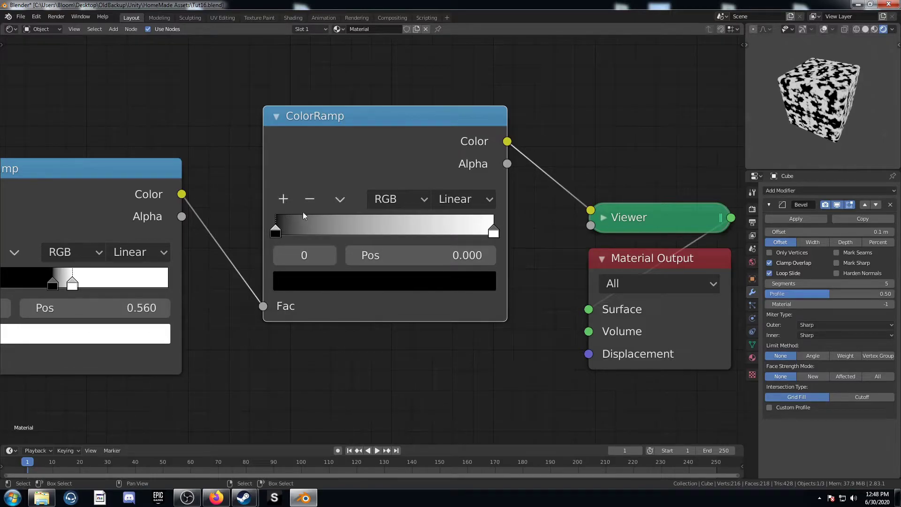
left_click(284, 201)
left_click(408, 259)
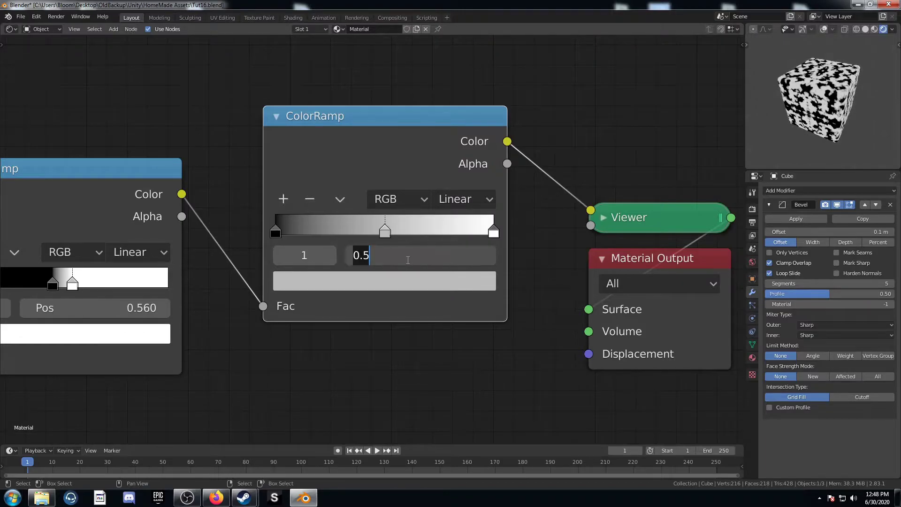
type(".19")
key("Return")
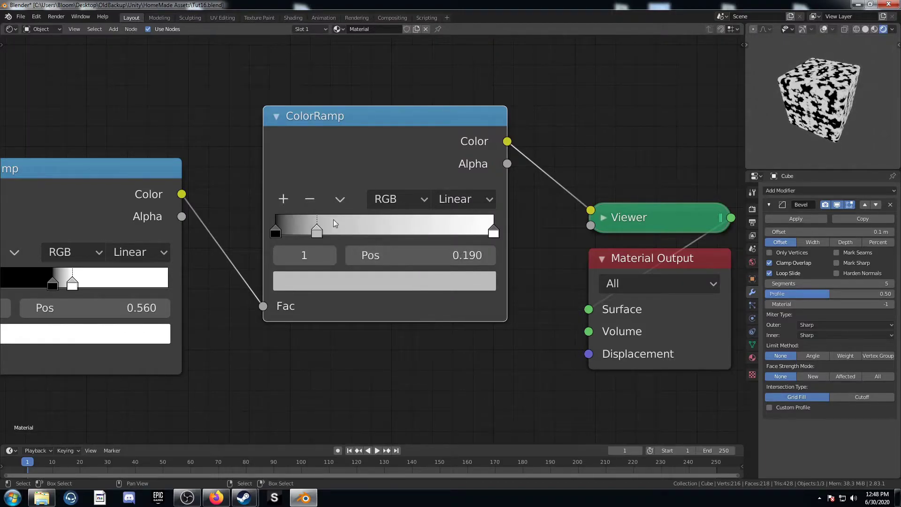
Add two more stops to the second ColorRamp at positions 0.39 and 0.54.
left_click(284, 198)
left_click(416, 250)
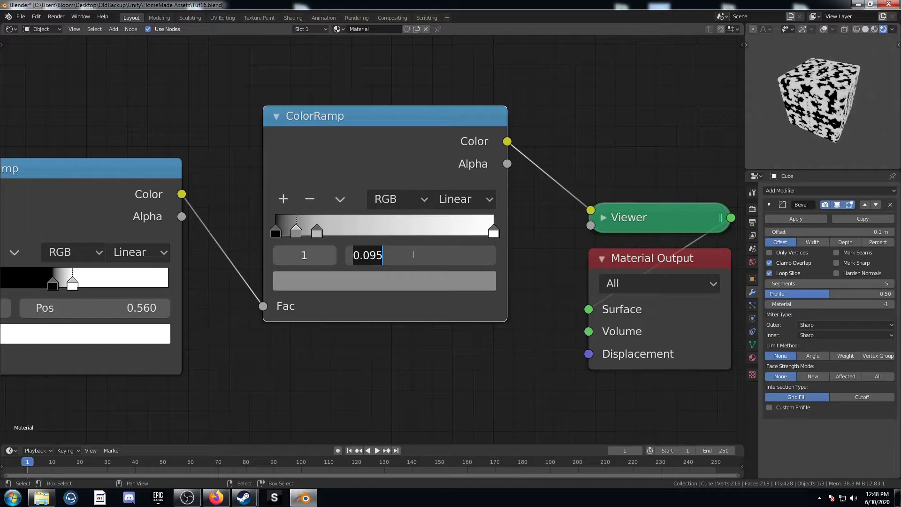
type(".39")
key("Return")
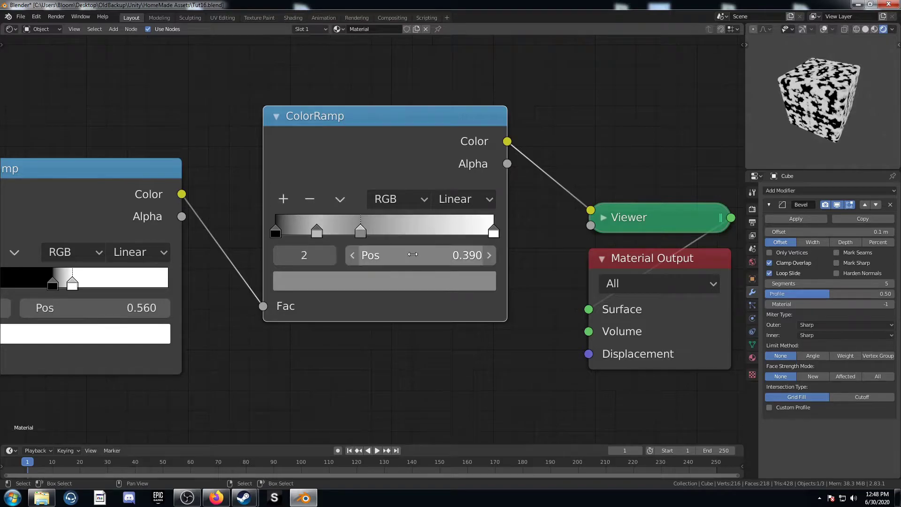
left_click(283, 200)
left_click(409, 253)
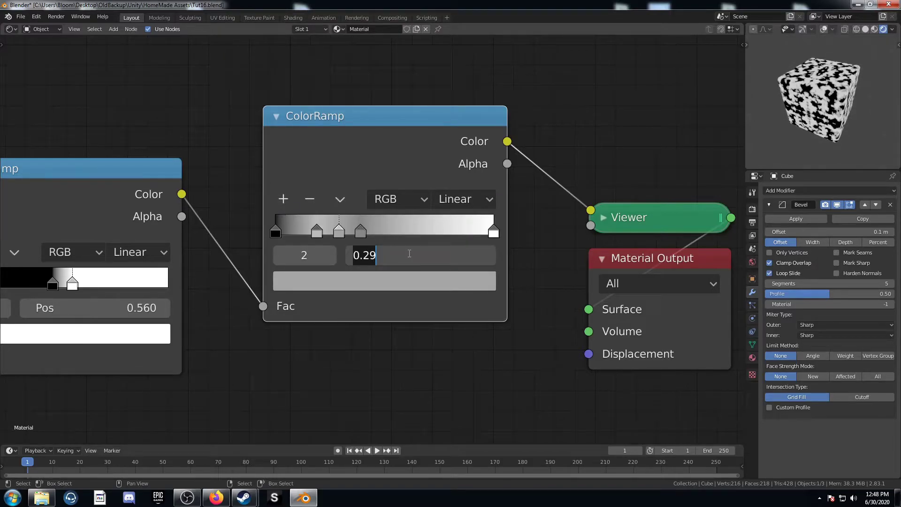
type(".54")
key("Return")
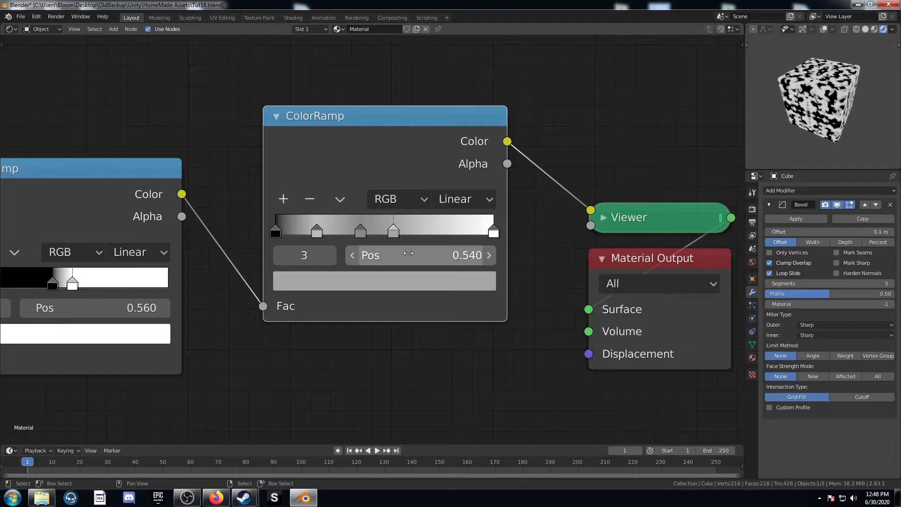
Add two further stops to the second ColorRamp at positions 0.68 and 0.92.
left_click(289, 199)
left_click(382, 257)
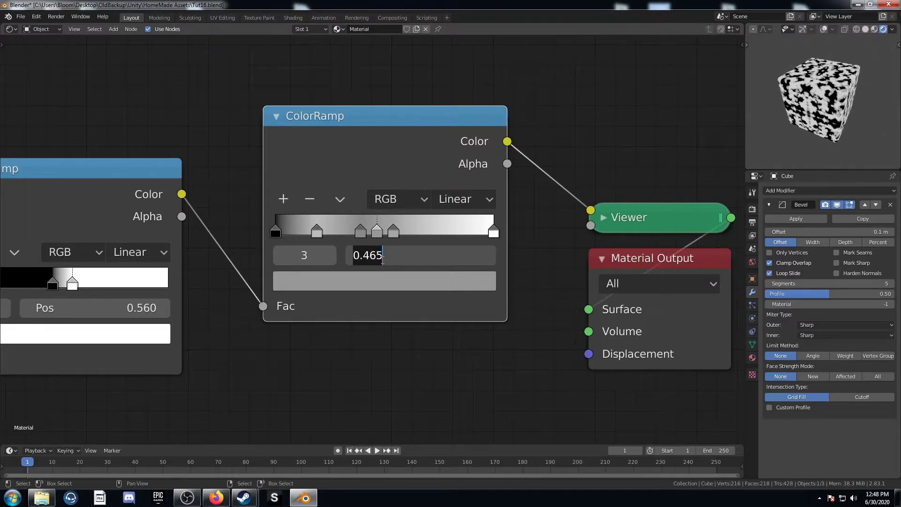
type(".68")
key("Return")
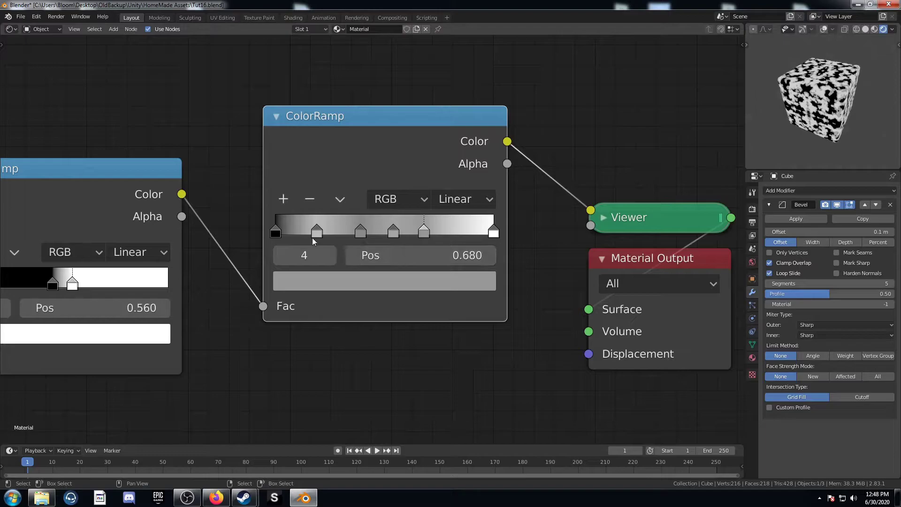
left_click(283, 198)
left_click(418, 255)
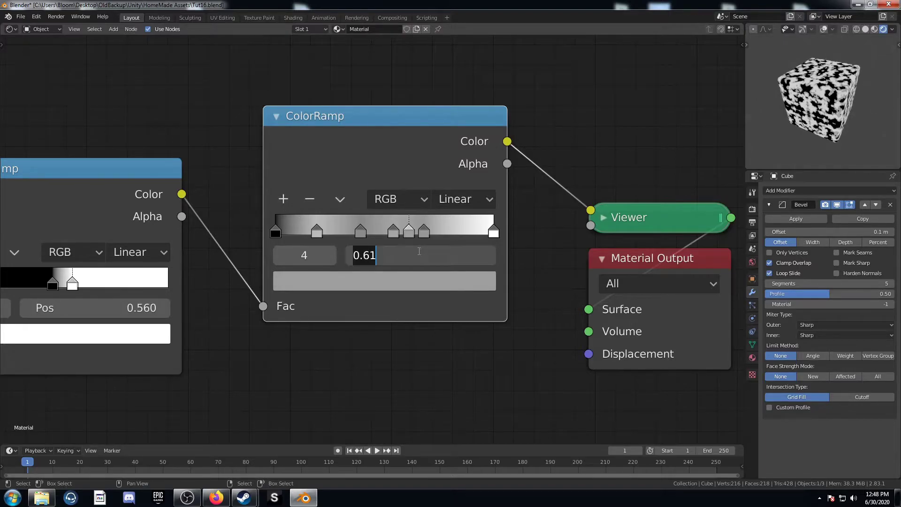
type(".92")
key("Return")
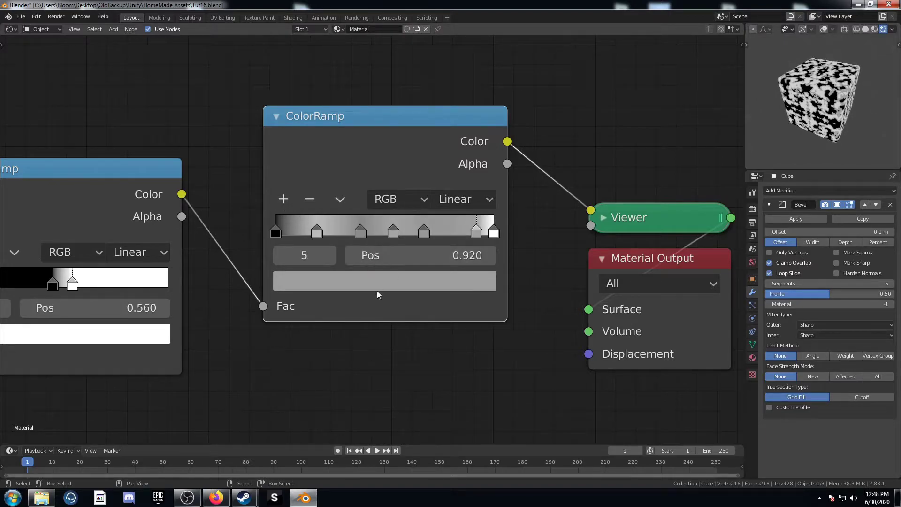
Change the color of the second ColorRamp's first stop, at position 0, to a dark orange-brown.
scroll(358, 297, "up", 1)
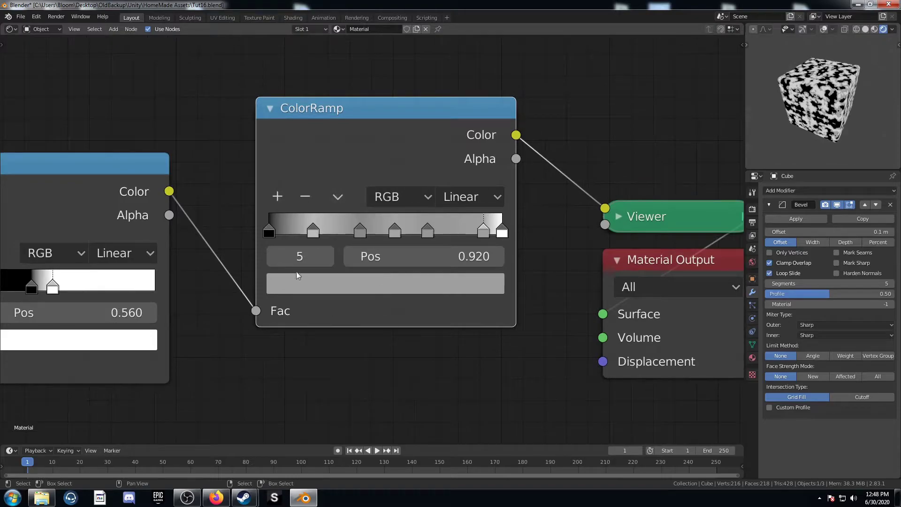
left_click(271, 233)
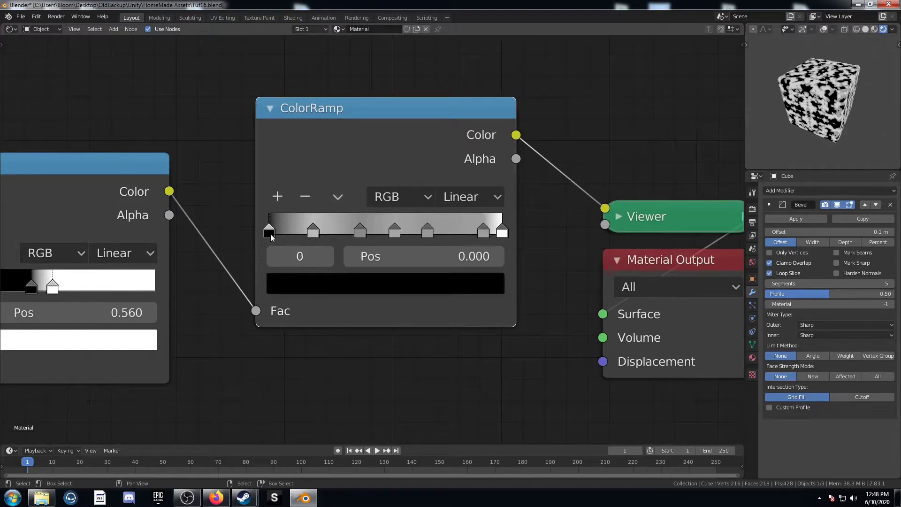
left_click(333, 286)
scroll(350, 300, "down", 2)
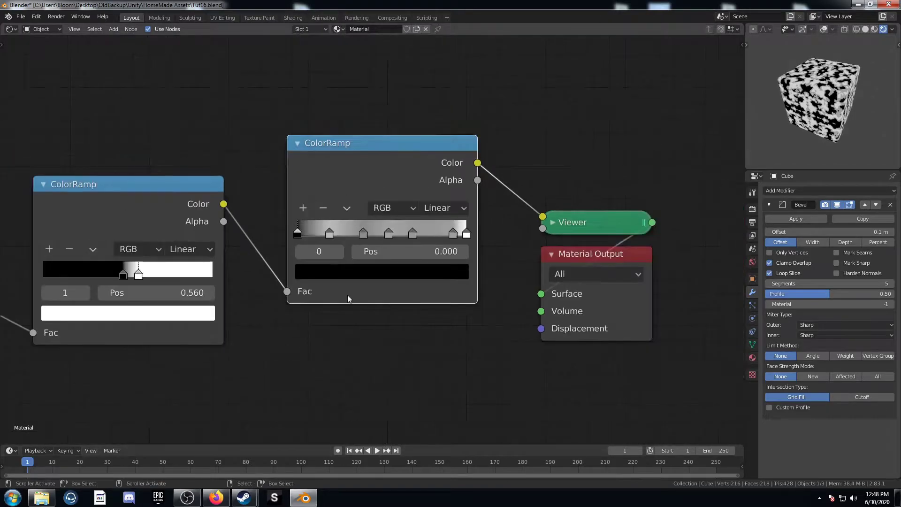
left_click(347, 275)
scroll(366, 120, "up", 8, "ctrl")
scroll(366, 121, "up", 4)
left_click_drag(346, 128, 331, 154)
scroll(319, 258, "up", 4)
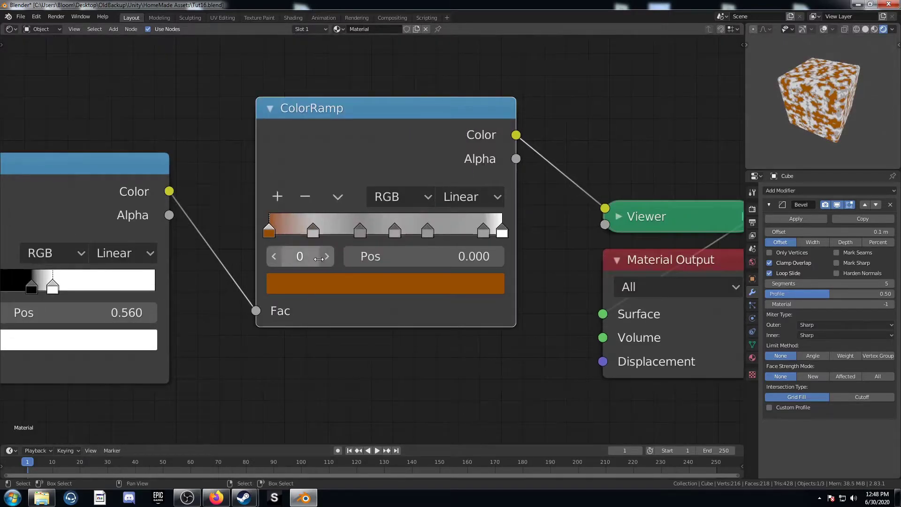
Set the second ColorRamp's stops at positions 0.19 and 0.39 to black.
left_click(314, 231)
left_click(334, 283)
scroll(344, 97, "down", 8)
scroll(344, 98, "down", 7)
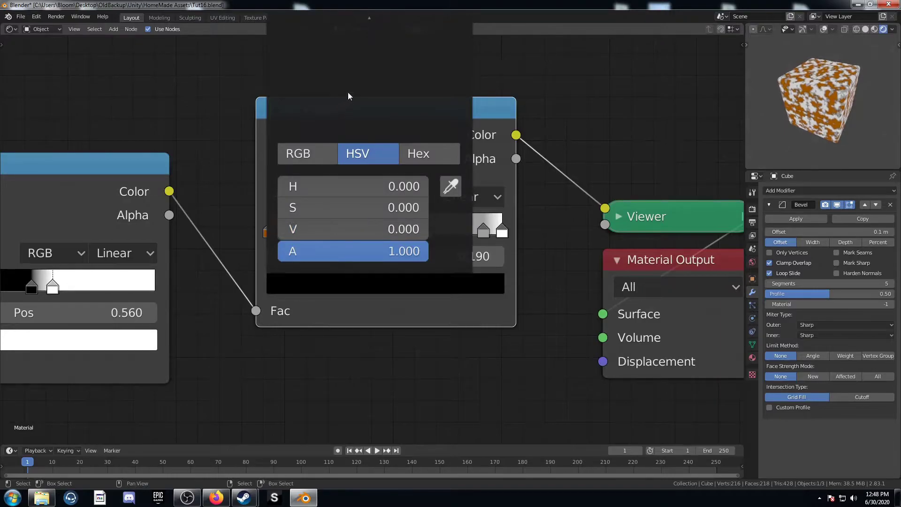
scroll(358, 252, "down", 2)
left_click(362, 232)
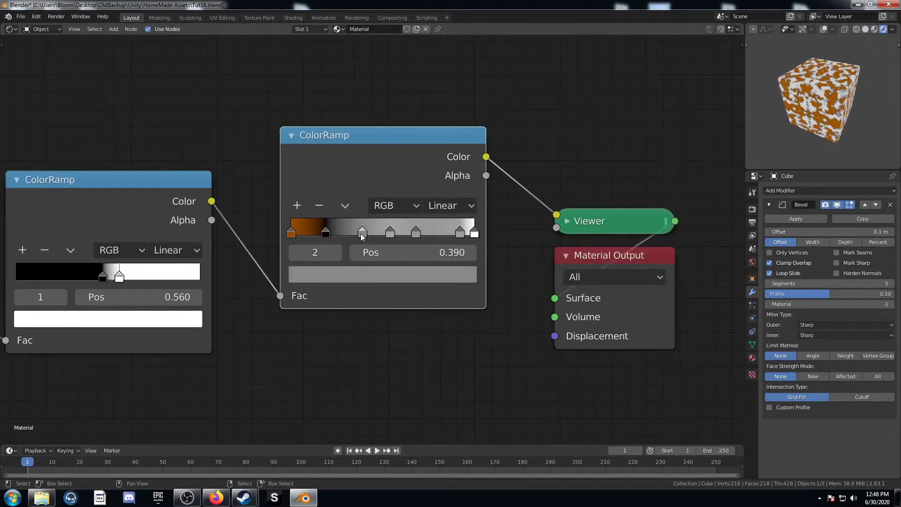
left_click(373, 273)
scroll(353, 94, "down", 11)
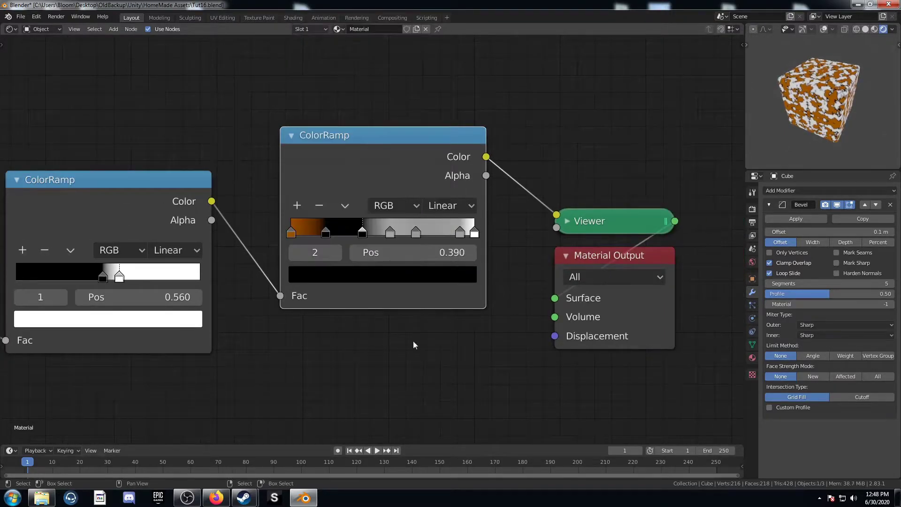
Set the second ColorRamp's stop at position 0.54 to light turquoise with hue 0.502, saturation 0.496 and value 0.846.
left_click(390, 234)
left_click(386, 275)
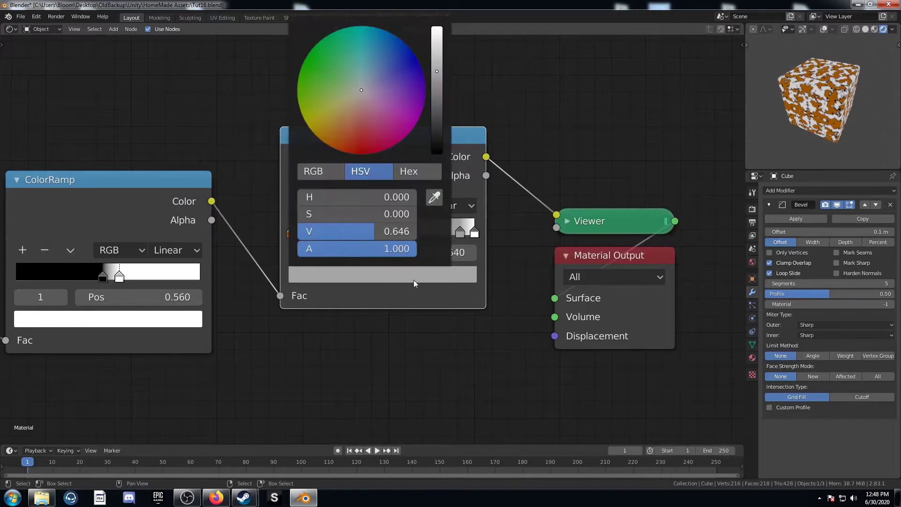
left_click_drag(361, 65, 362, 58)
scroll(361, 59, "up", 2)
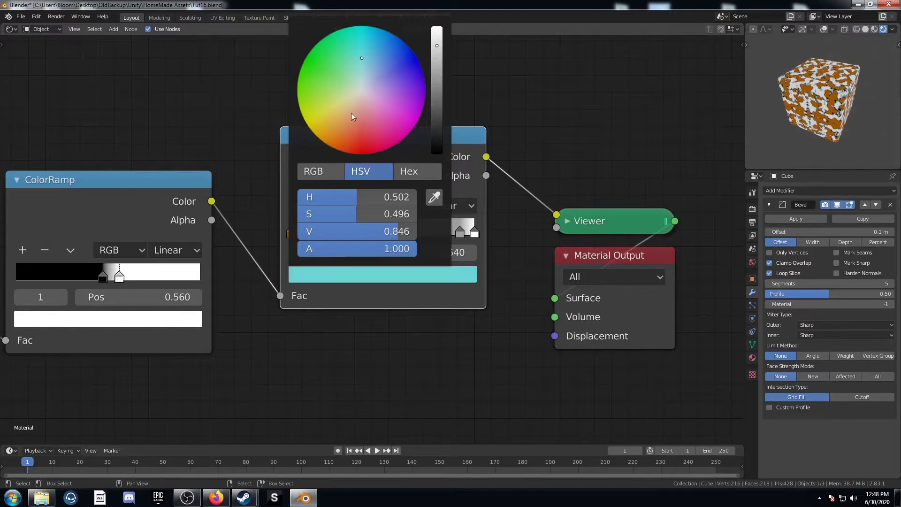
Set the second ColorRamp's stops at positions 0.68 and 0.92 to black.
left_click(415, 233)
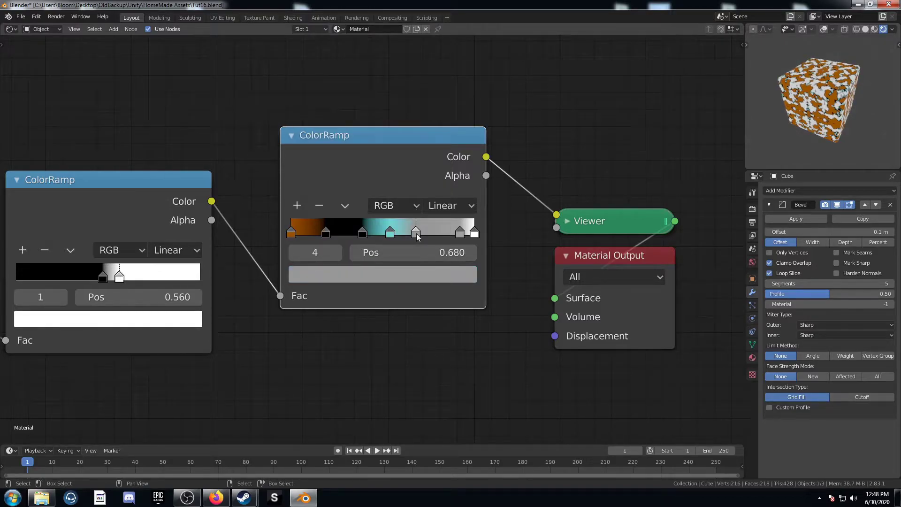
left_click(396, 274)
scroll(362, 104, "down", 2)
scroll(362, 107, "down", 5)
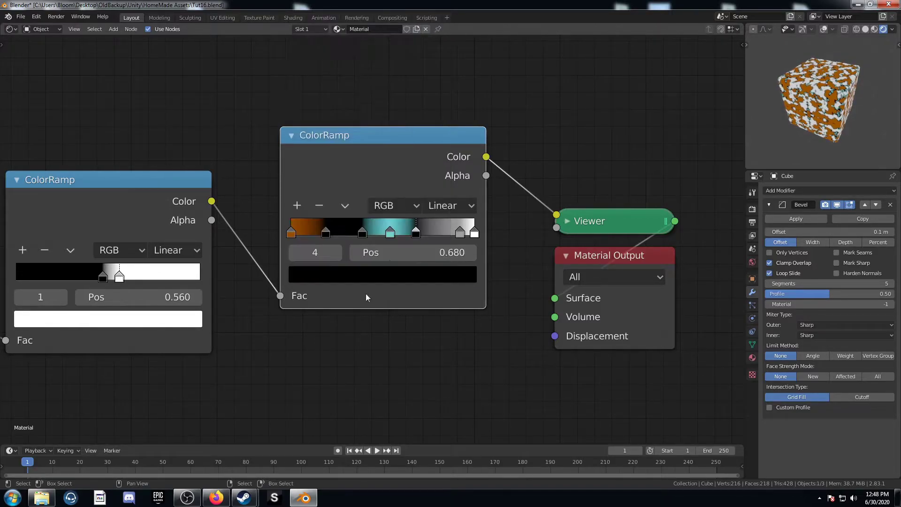
left_click(460, 232)
key("ctrl+z")
left_click(460, 233)
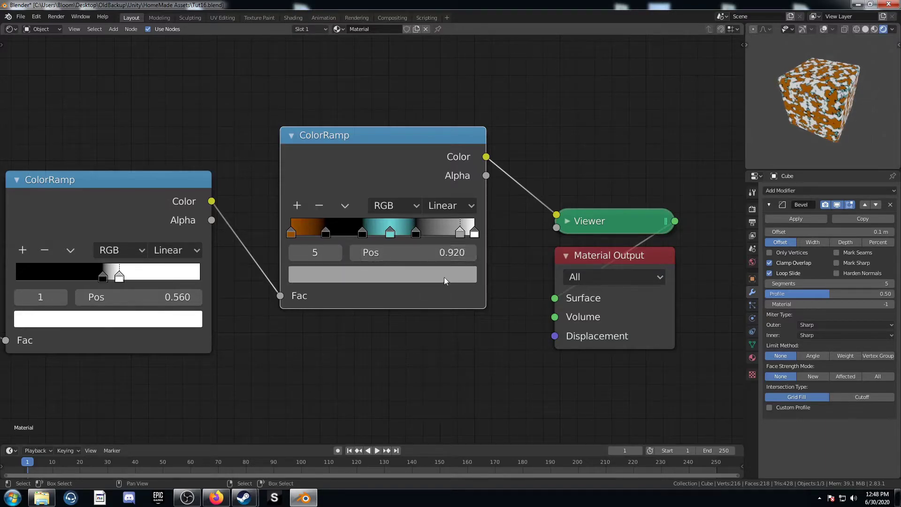
left_click(443, 276)
scroll(390, 122, "down", 5)
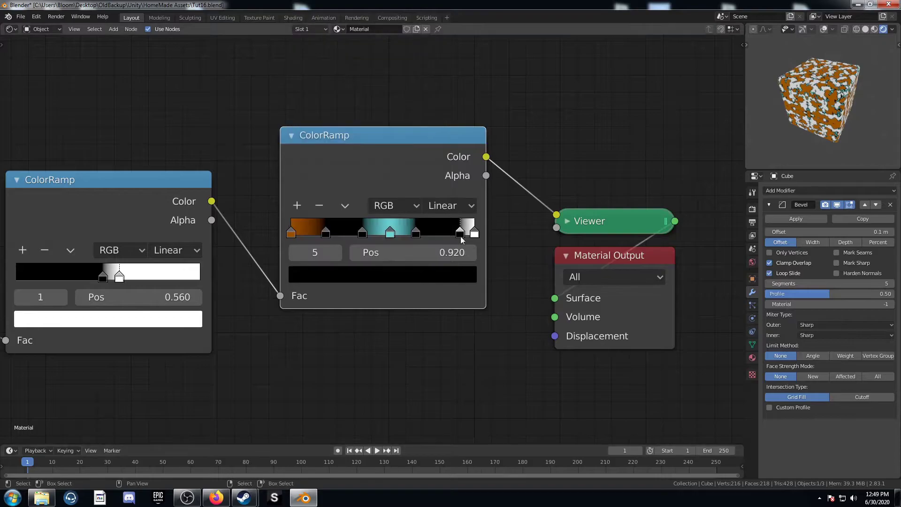
Add a Mix Shader node in the empty space above the Viewer node.
scroll(846, 123, "up", 8)
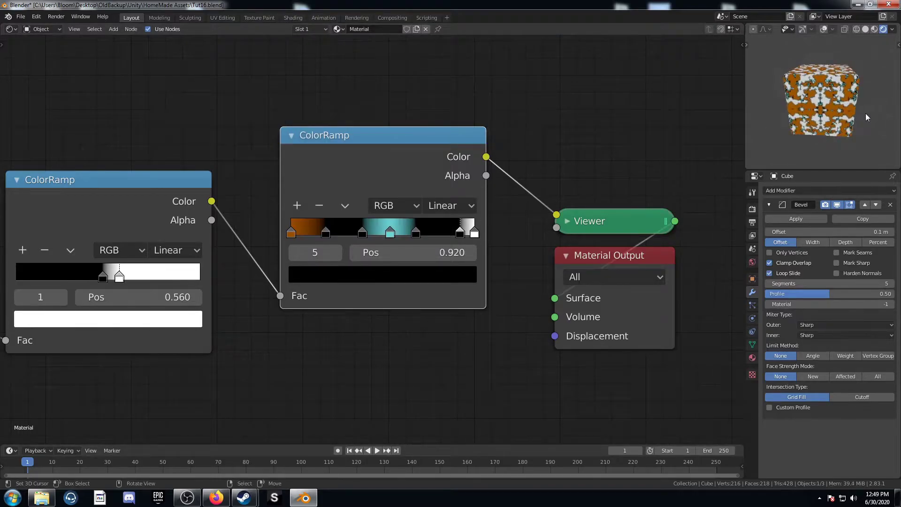
scroll(835, 131, "down", 5)
middle_click_drag(826, 139, 787, 103)
scroll(810, 112, "up", 6)
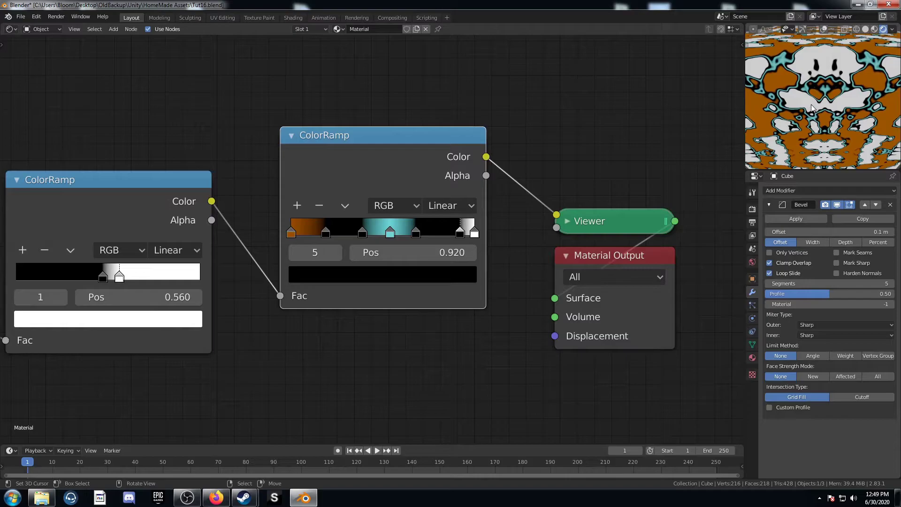
scroll(436, 284, "down", 8)
middle_click_drag(436, 283, 427, 341)
key("shift+a")
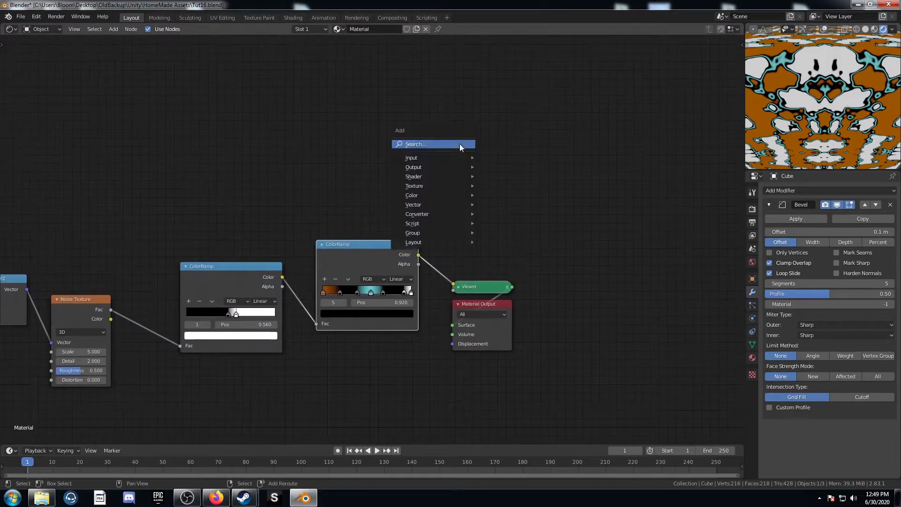
left_click(459, 144)
type("mix")
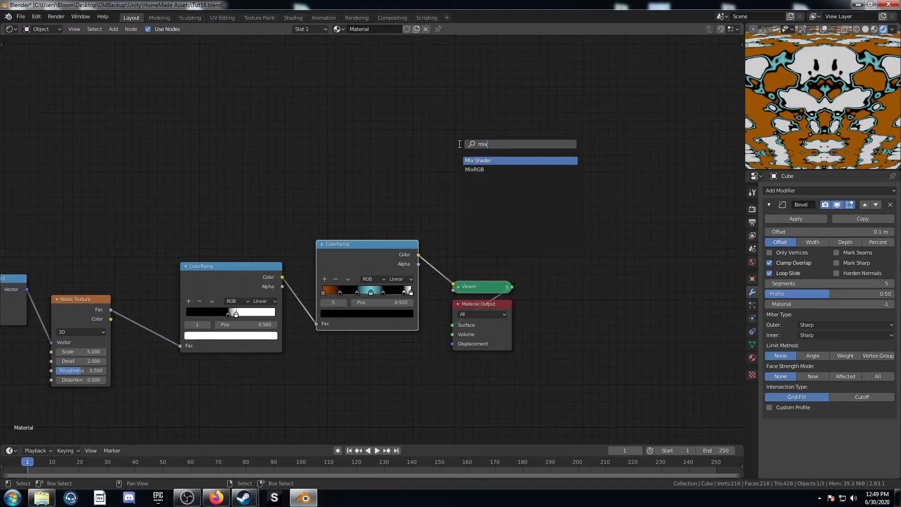
key("Return")
left_click(465, 127)
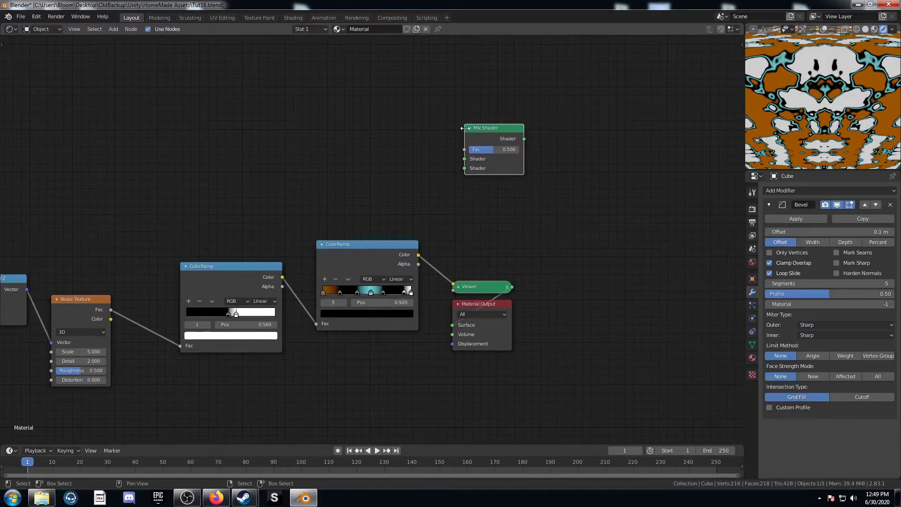
Add a Transparent BSDF node between the second ColorRamp and the Mix Shader.
key("shift+a")
left_click(351, 160)
type("tran")
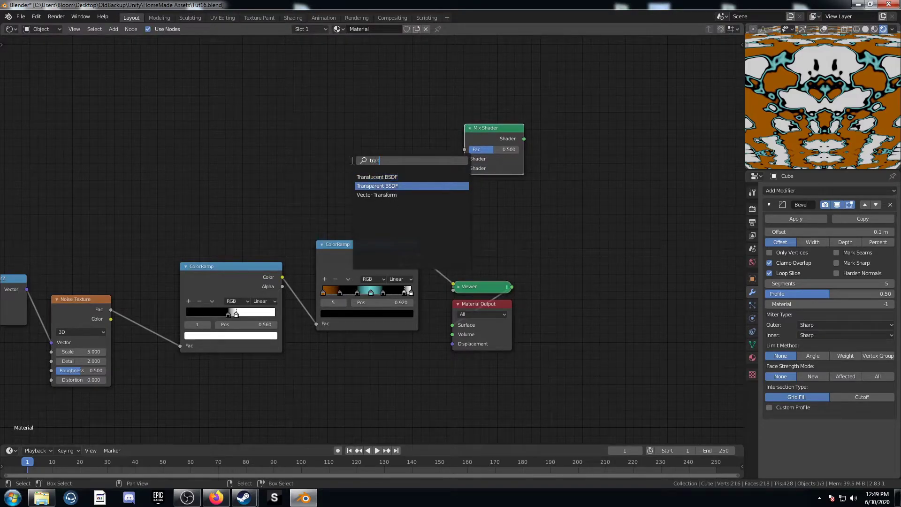
key("Return")
left_click(314, 194)
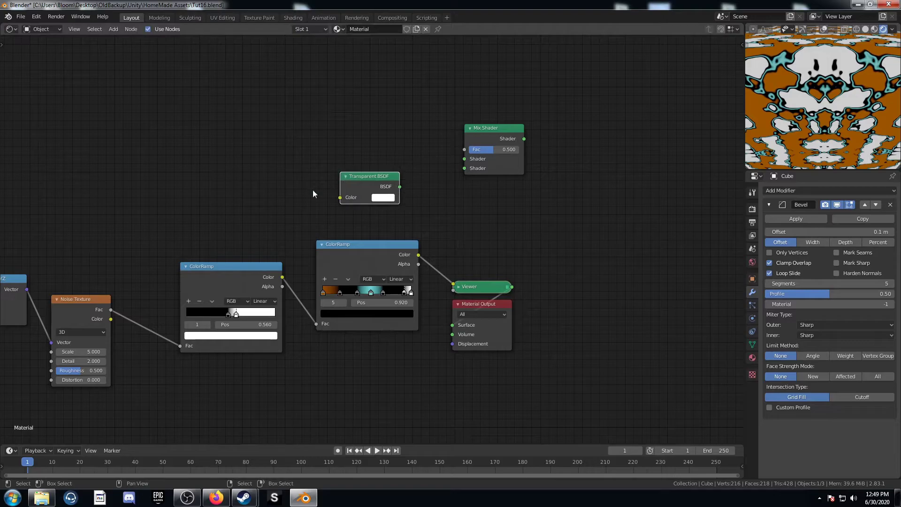
Add a third ColorRamp node directly above the first ColorRamp.
scroll(314, 194, "down", 5)
middle_click_drag(244, 185, 328, 208)
scroll(336, 247, "up", 3)
middle_click_drag(258, 256, 255, 218)
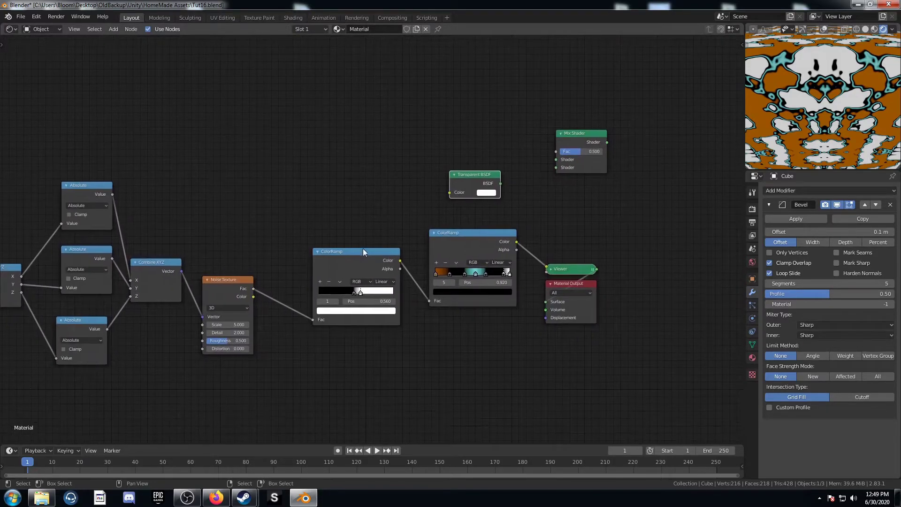
left_click_drag(363, 252, 359, 249)
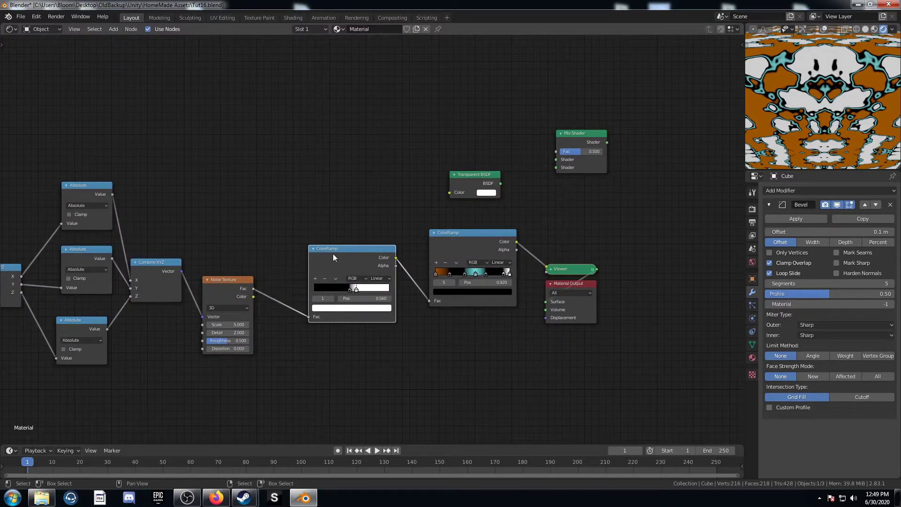
key("shift+a")
left_click(308, 205)
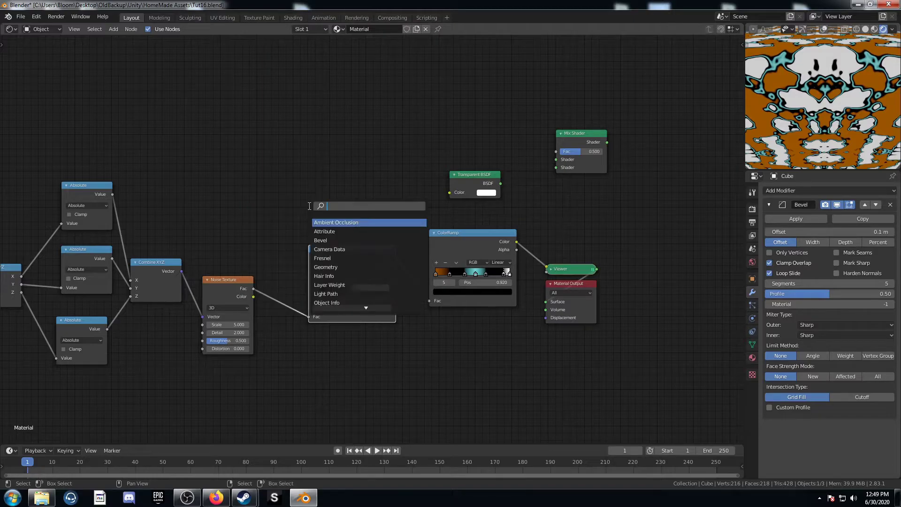
type("colorr")
key("Return")
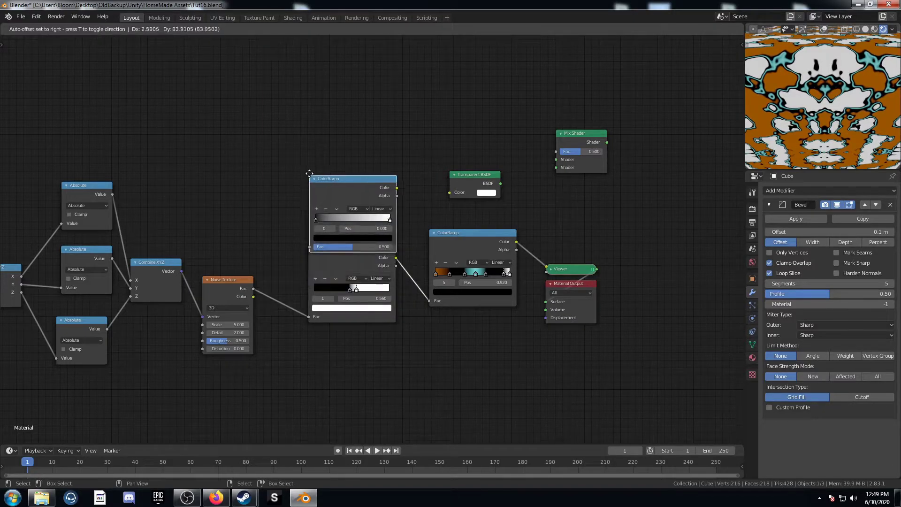
left_click(311, 150)
Feed the Noise Texture's Fac into the third ColorRamp, using Constant interpolation with the white stop at 0.509.
left_click_drag(253, 289, 310, 221)
left_click(382, 184)
left_click(391, 223)
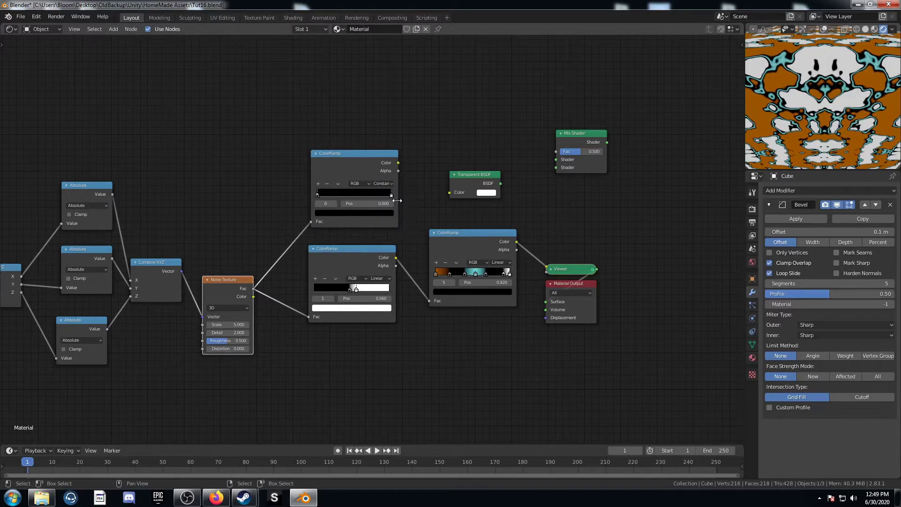
left_click_drag(390, 195, 354, 194)
Preview the third ColorRamp on the cube and compare it with the first ColorRamp.
left_click(361, 157, "ctrl+shift")
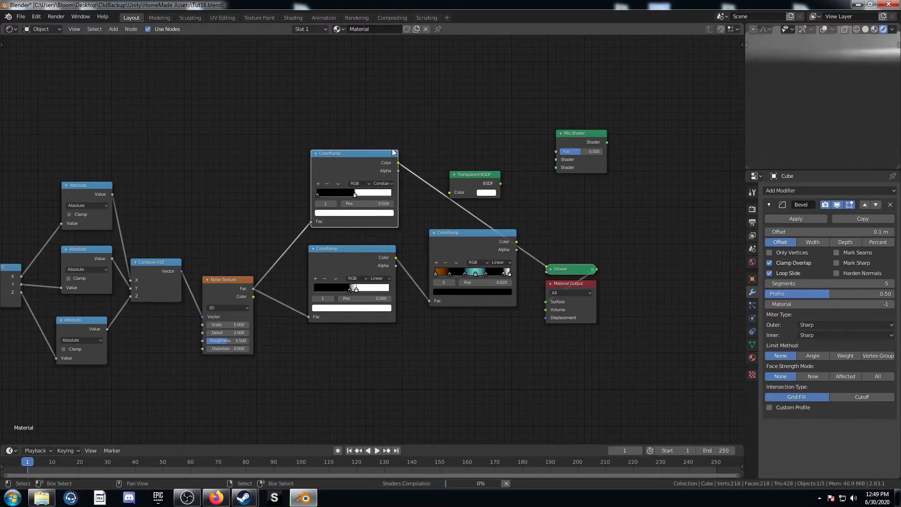
left_click(365, 250, "ctrl+shift")
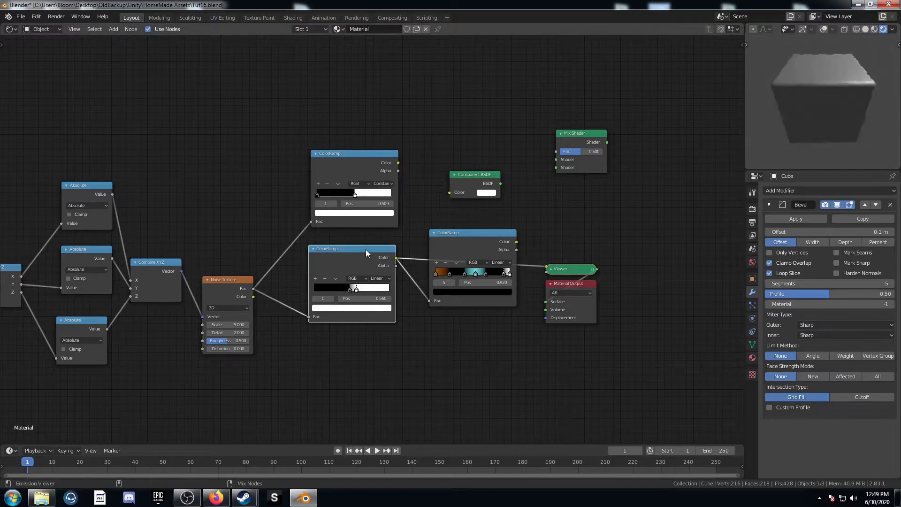
left_click(358, 155, "ctrl+shift")
Connect the third ColorRamp's Color to the Mix Shader's Fac and the Transparent BSDF to its second Shader input.
scroll(439, 213, "up", 3)
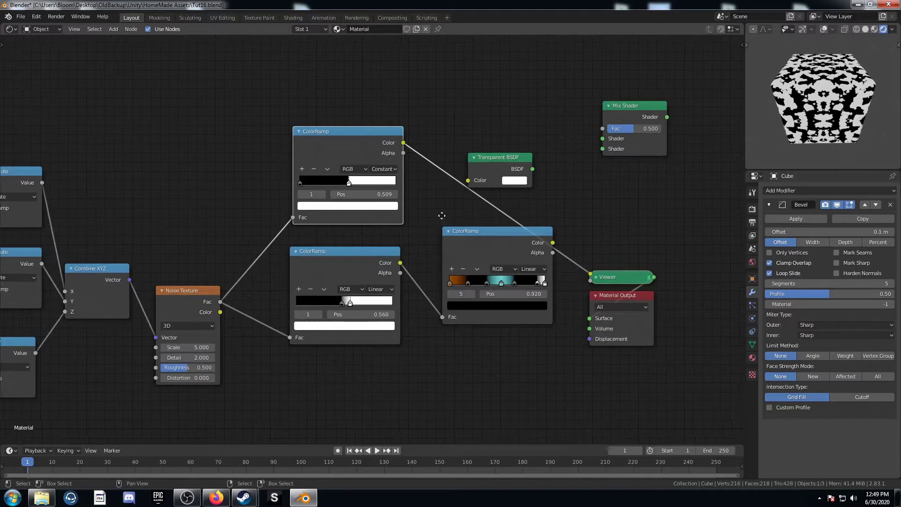
middle_click_drag(441, 216, 282, 188)
left_click_drag(245, 181, 443, 167)
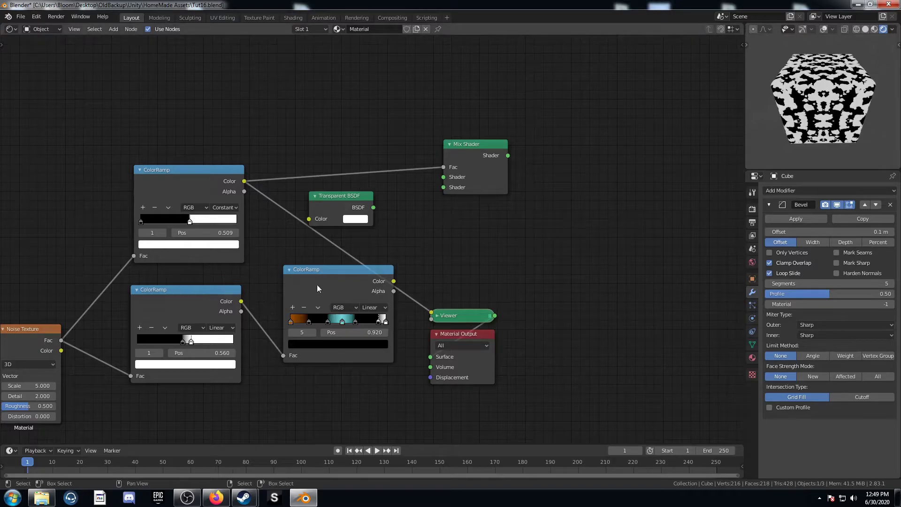
left_click(316, 272, "ctrl+shift")
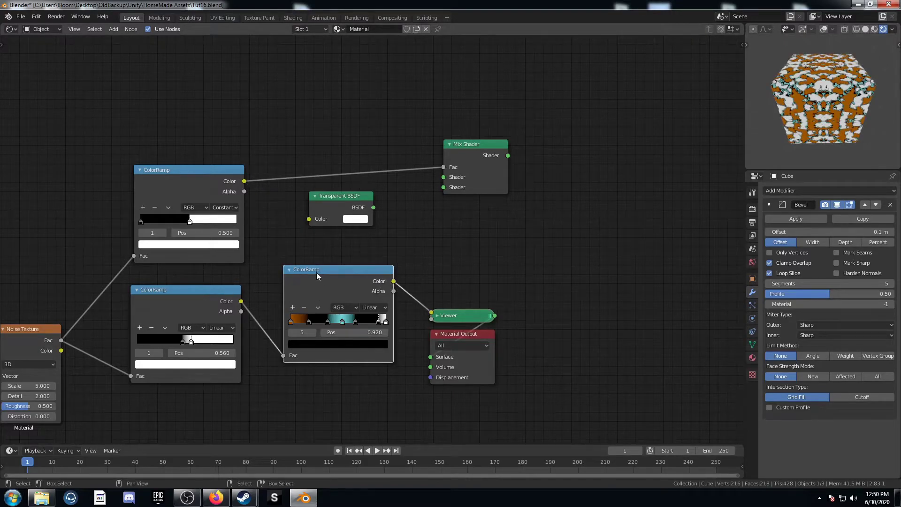
left_click(192, 176, "ctrl+shift")
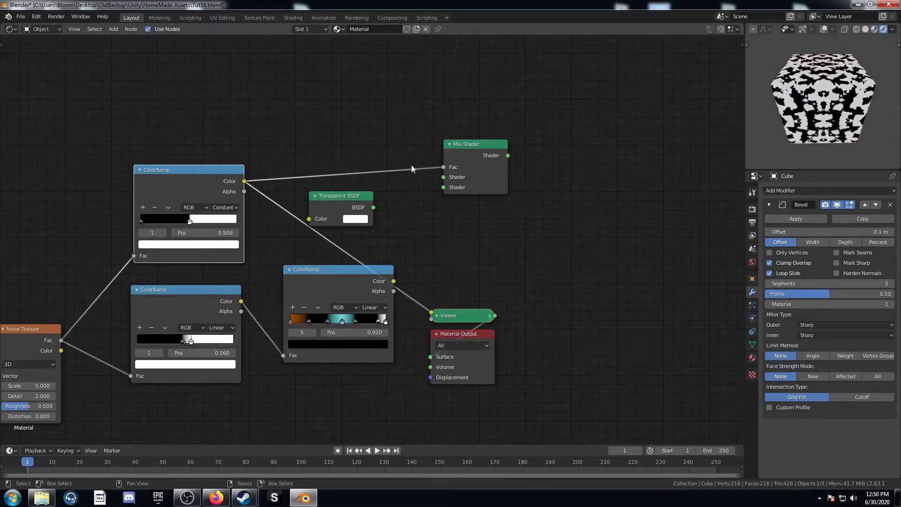
left_click_drag(373, 207, 443, 189)
left_click_drag(353, 200, 424, 215)
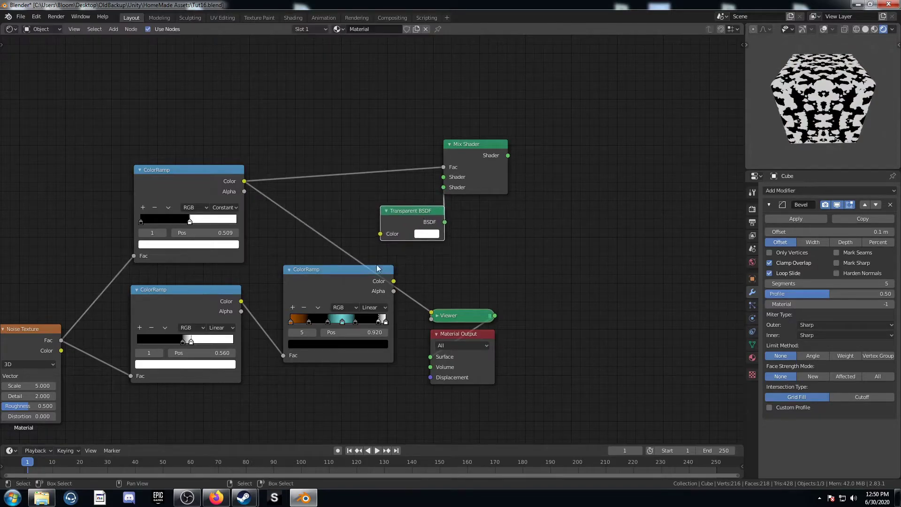
Move the Mix Shader, Transparent BSDF, Viewer and Material Output nodes away from the ColorRamps to make room.
left_click_drag(377, 269, 354, 260)
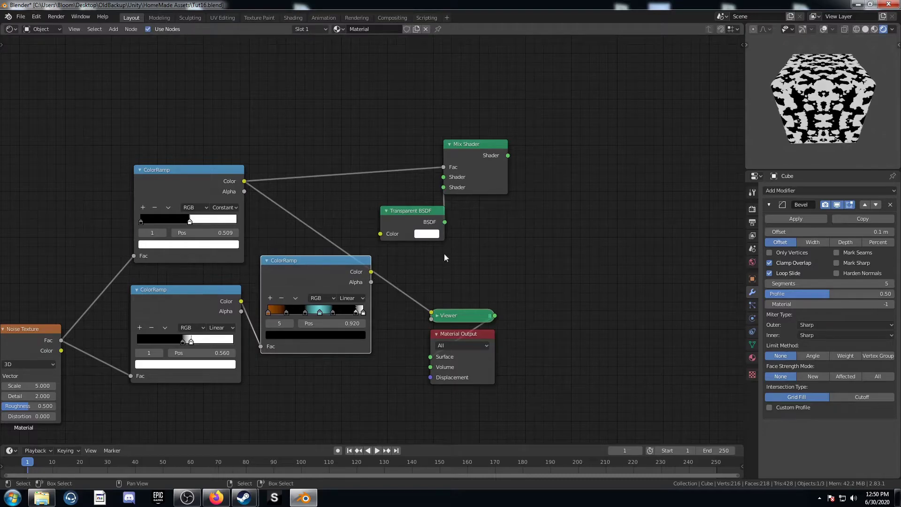
scroll(444, 257, "down", 2)
middle_click_drag(384, 132, 364, 92)
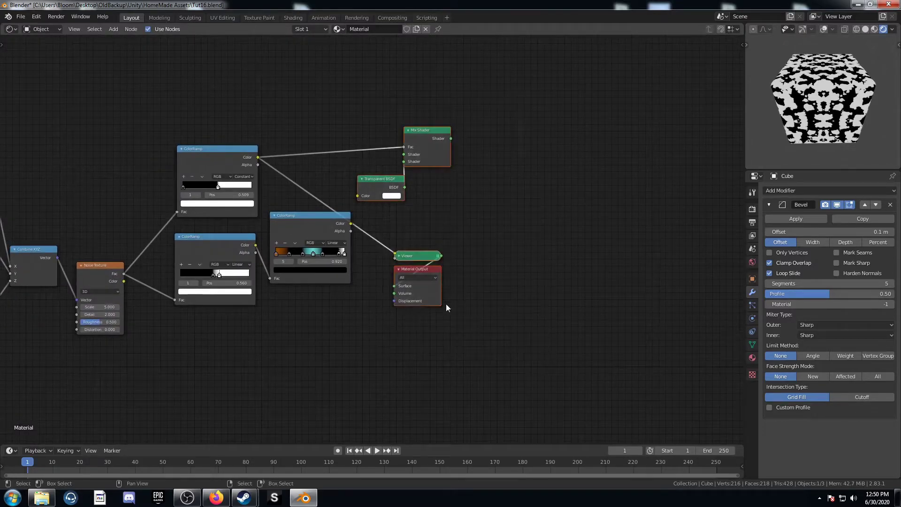
left_click_drag(418, 304, 600, 303)
Add a Principled BSDF node in the gap between the multi-color ColorRamp and the Material Output.
key("shift+a")
left_click(401, 330)
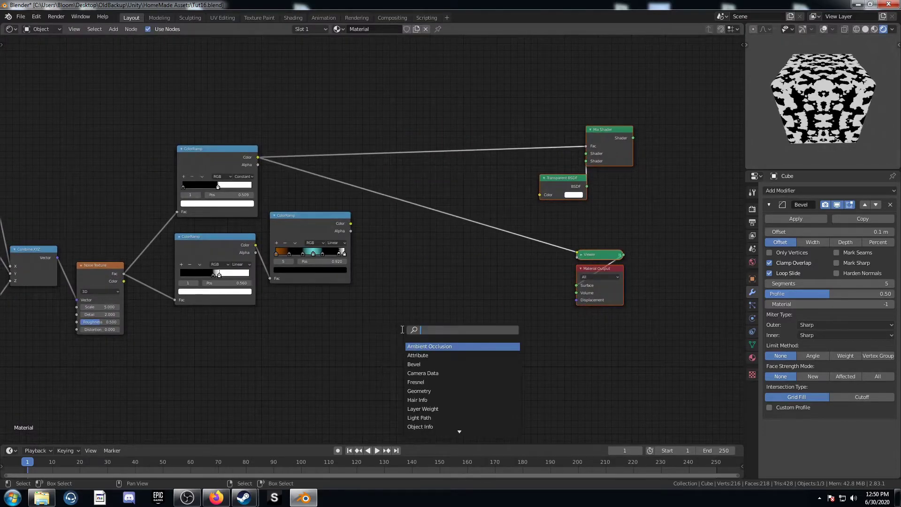
type("prin")
key("Return")
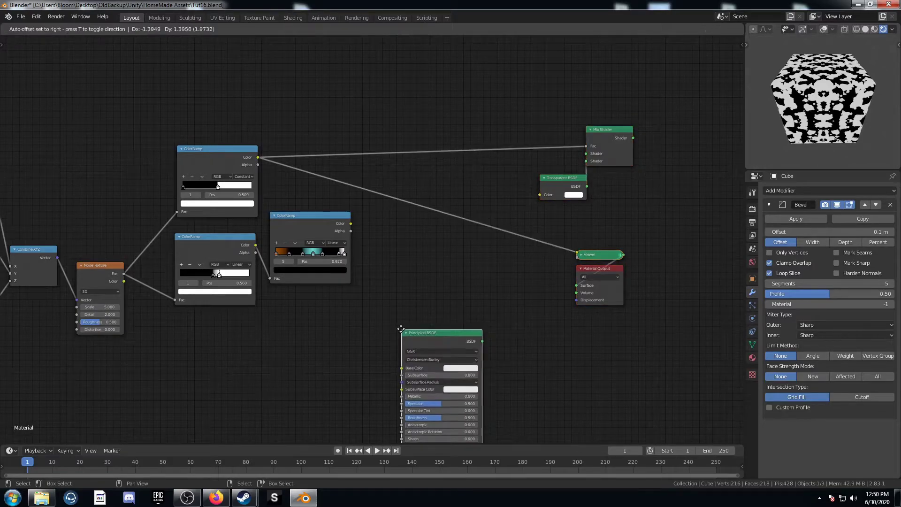
left_click(399, 248)
Connect the multi-color ColorRamp to the Principled BSDF's Base Color and that BSDF to the Mix Shader's first Shader input.
left_click_drag(351, 224, 397, 283)
left_click_drag(477, 257, 659, 127)
left_click_drag(551, 184, 577, 206)
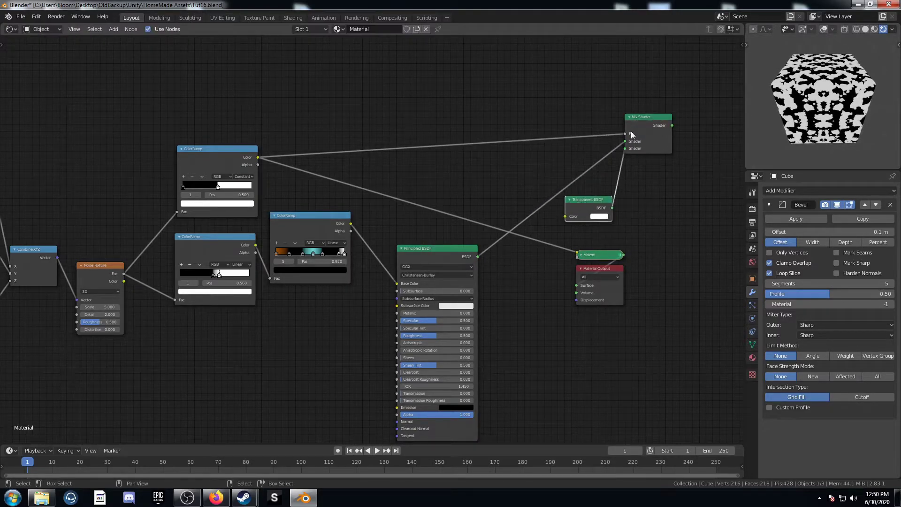
Connect the Mix Shader to the Material Output's Surface in place of the Viewer and reposition the Material Output.
left_click(658, 122, "ctrl+shift")
middle_click_drag(651, 268, 510, 278)
left_click_drag(443, 268, 516, 334)
key("g")
left_click(647, 285)
middle_click_drag(559, 291, 494, 277)
Set the material's Blend Mode to Alpha Blend and check the transparency around the cube.
left_click(752, 358)
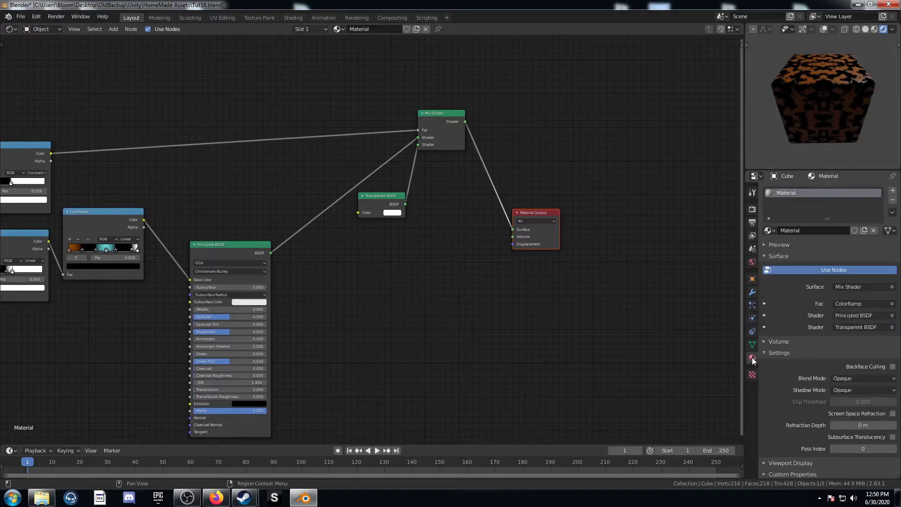
left_click(851, 377)
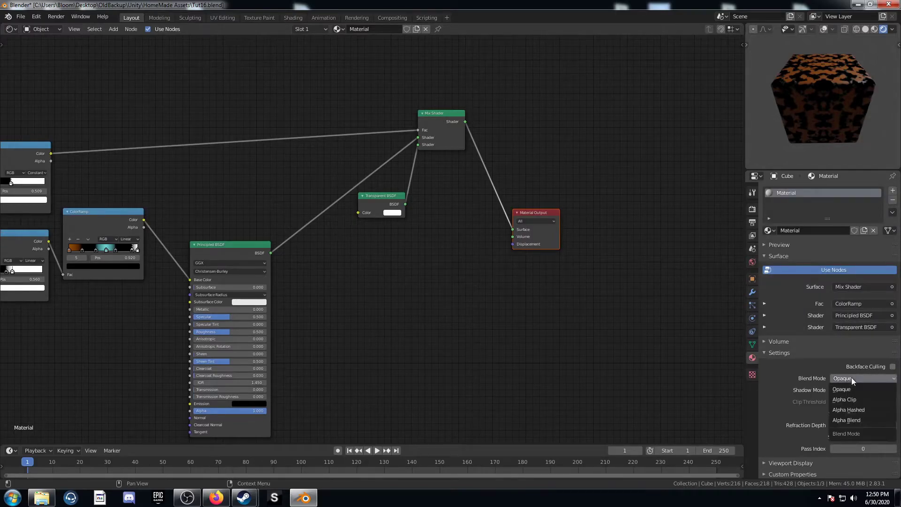
left_click(855, 420)
middle_click_drag(815, 124, 772, 114)
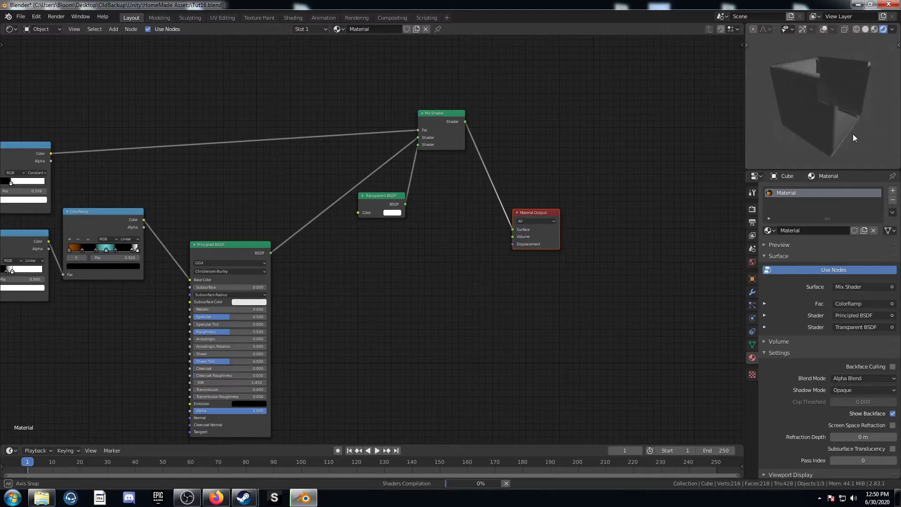
middle_click_drag(852, 134, 834, 153)
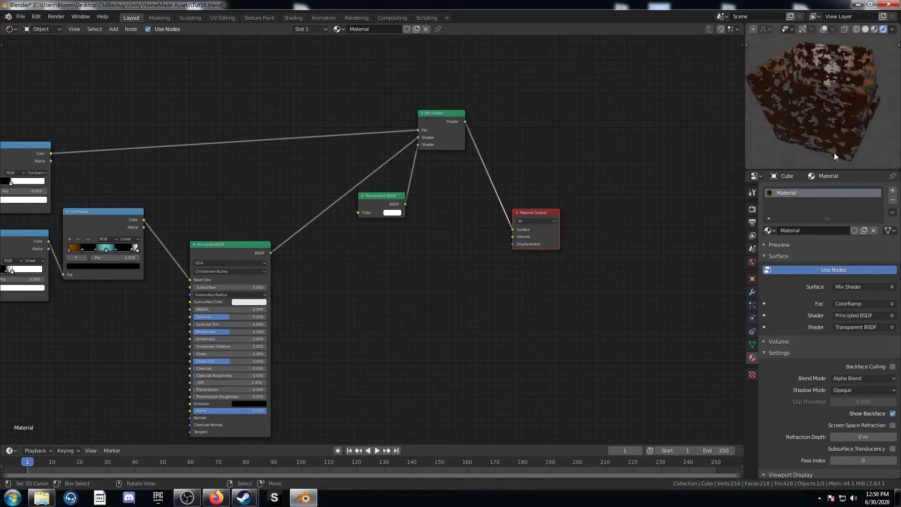
Set the material's Blend Mode to Alpha Clip and inspect the cutouts on the cube.
left_click(870, 377)
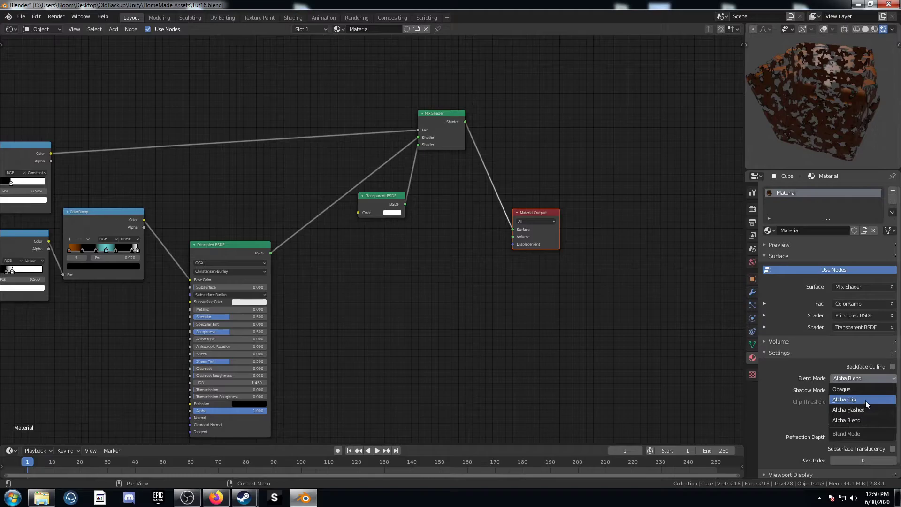
left_click(865, 400)
mouse_move(785, 117)
middle_mouse_down()
mouse_move(782, 100)
mouse_move(795, 106)
middle_mouse_up()
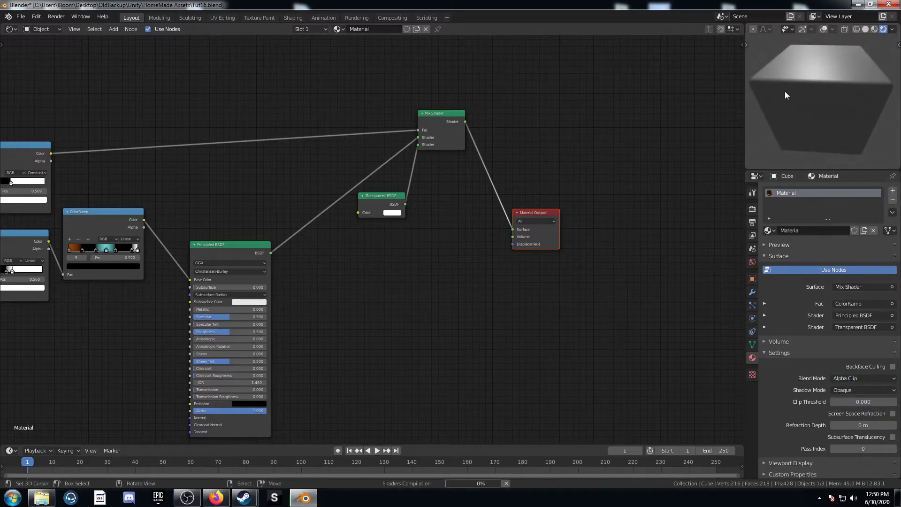
mouse_move(817, 120)
middle_mouse_down()
mouse_move(821, 101)
mouse_move(806, 110)
mouse_move(809, 131)
middle_mouse_up()
scroll(806, 110, "up", 5)
scroll(807, 129, "down", 1)
scroll(807, 129, "down", 3)
scroll(133, 243, "up", 4)
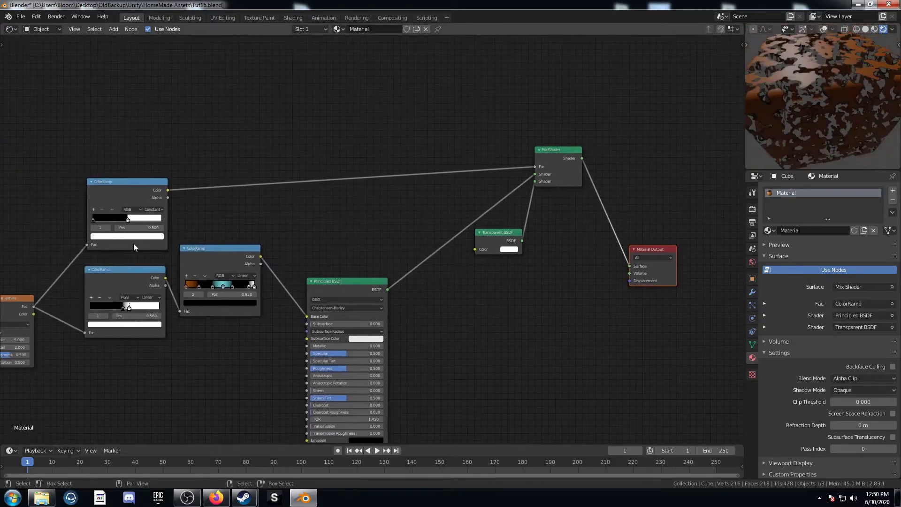
Try positions of about 0.573, 0.54 and 0.55 for the white stop of the Constant ColorRamp.
left_click_drag(127, 216, 134, 217)
scroll(793, 126, "up", 5)
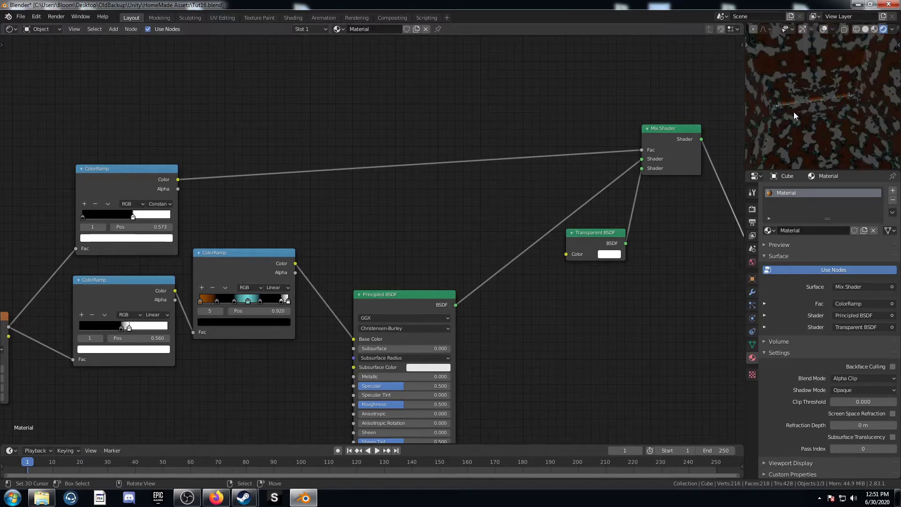
middle_click_drag(789, 130, 771, 128)
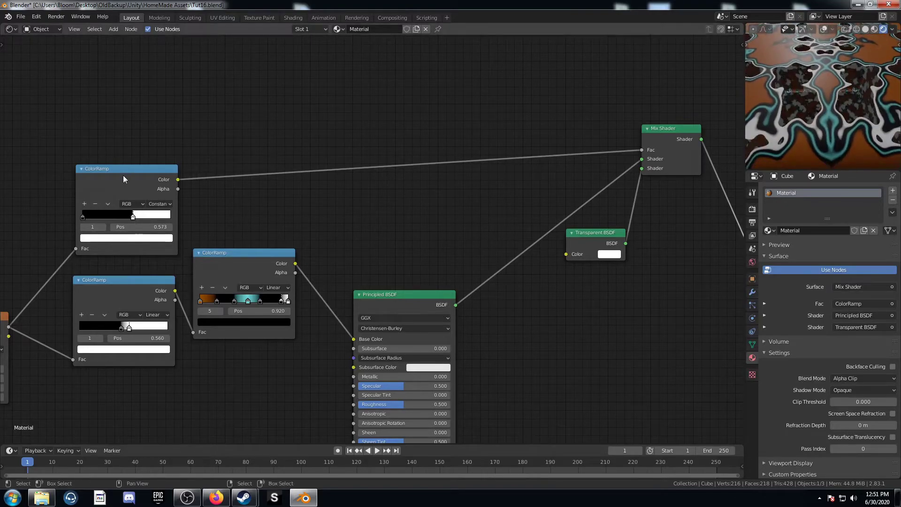
left_click(154, 229)
key("BackSpace")
type(".54")
key("Return")
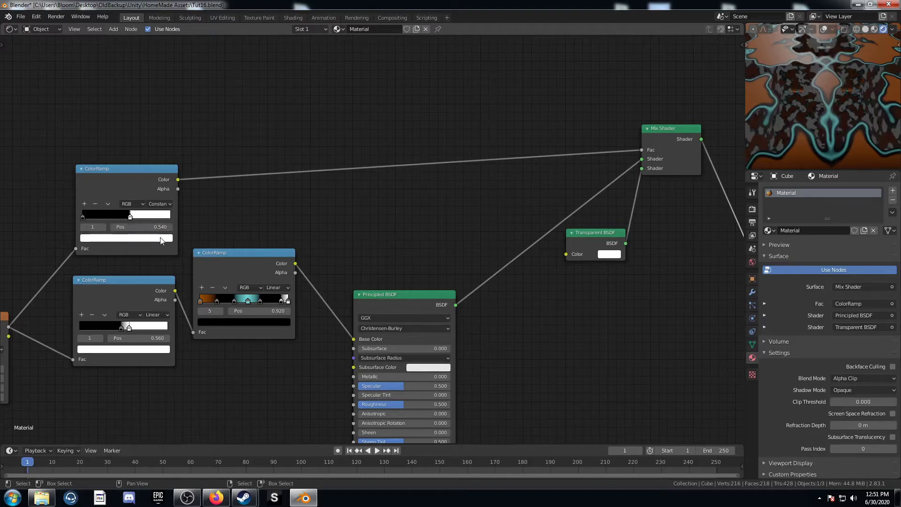
left_click(152, 226)
type(".55")
key("Return")
Set the white stop of the Constant ColorRamp to position 0.56.
left_click(151, 226)
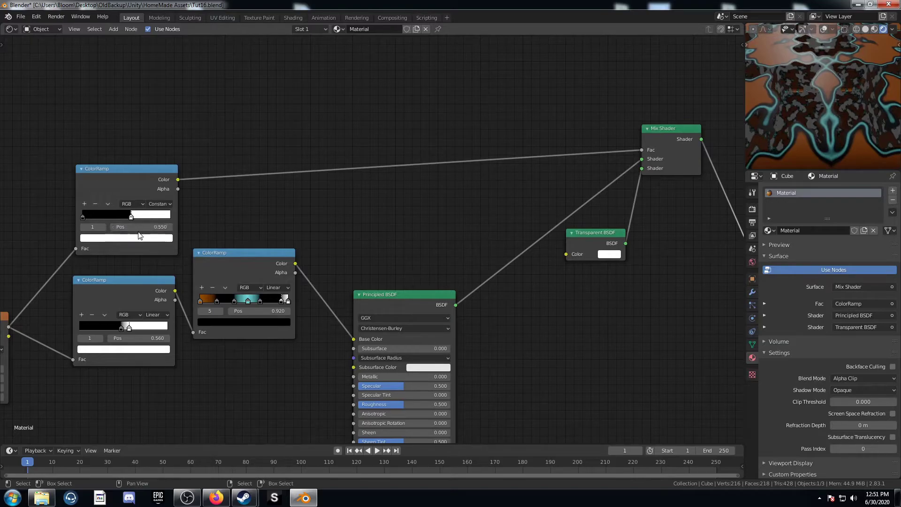
type(".56")
key("Return")
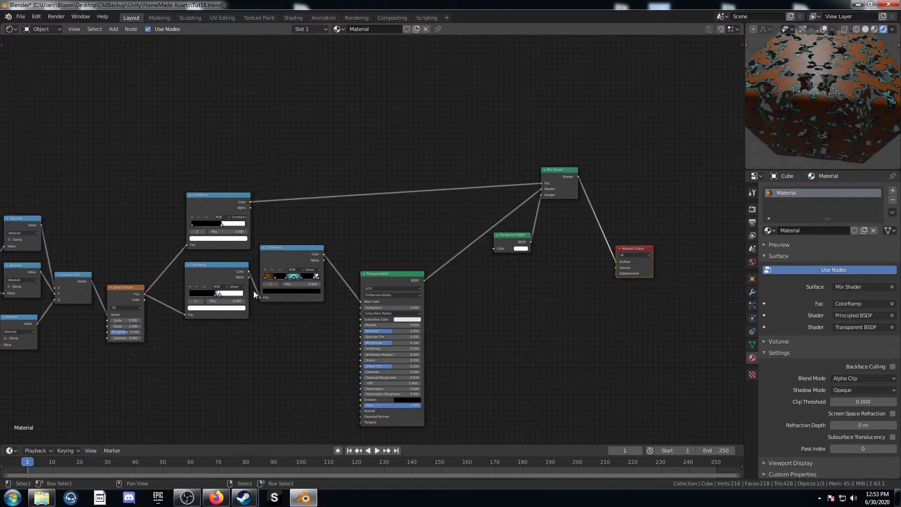
Move the Texture Coordinate node away from Mapping and insert a Noise Texture node on the link between them.
middle_click_drag(101, 337, 375, 318)
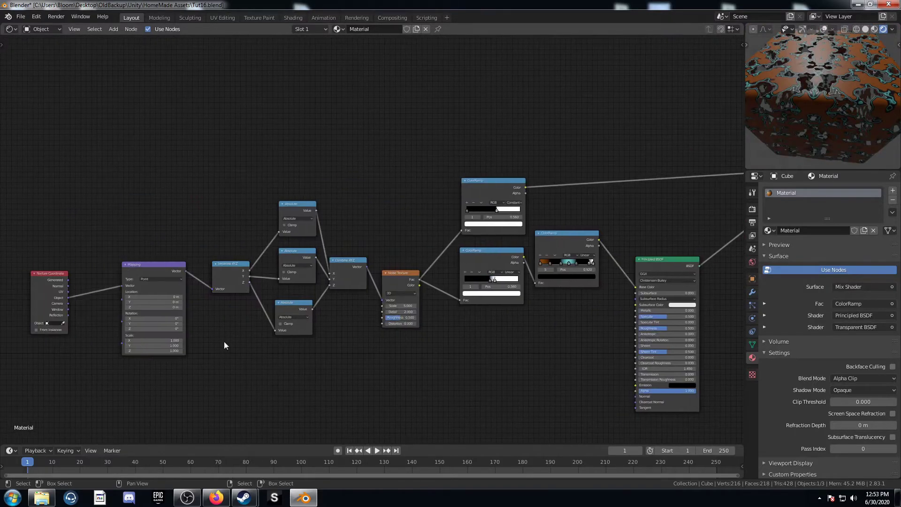
middle_click_drag(195, 340, 268, 320)
middle_click_drag(225, 293, 271, 261)
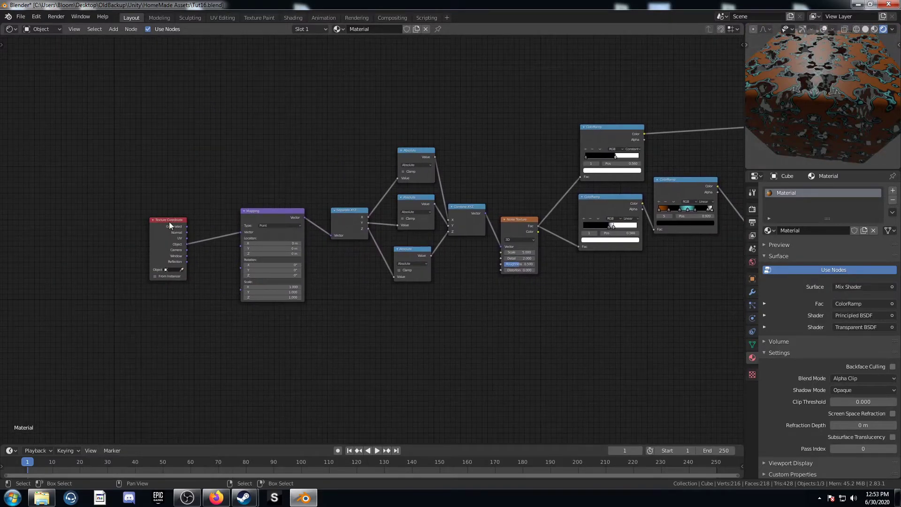
left_click_drag(169, 225, 121, 226)
scroll(228, 317, "up", 2)
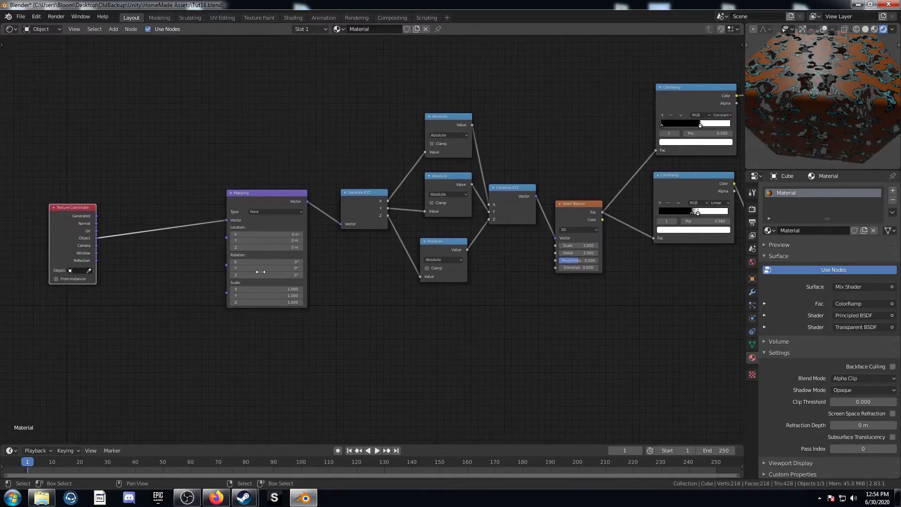
key("shift+a")
left_click(122, 308)
type("noi")
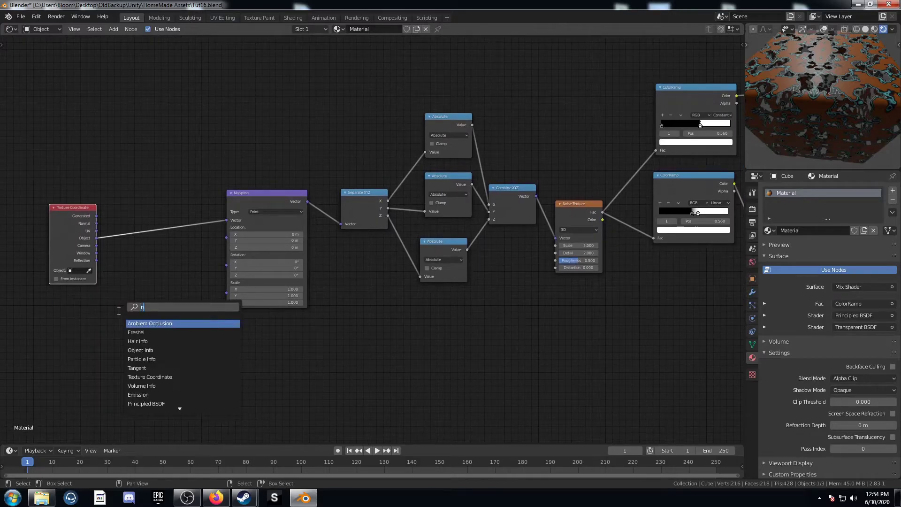
key("Return")
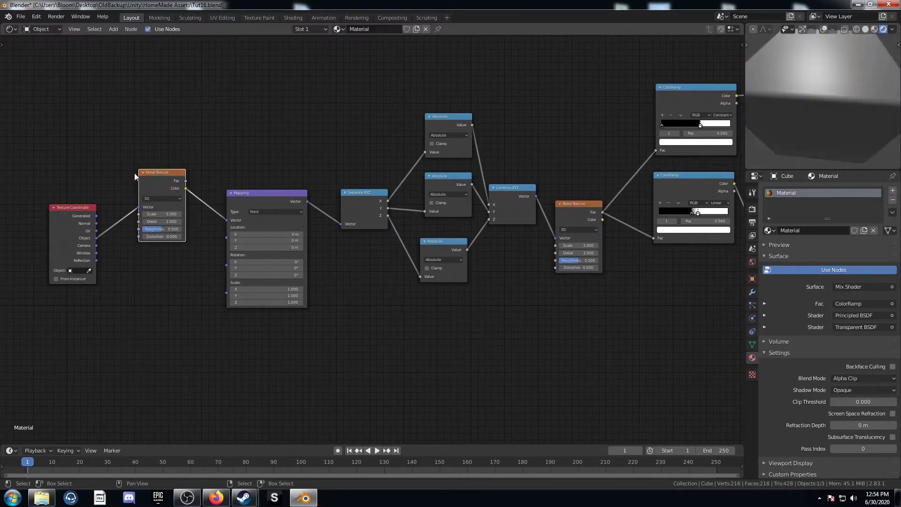
Set the Scale of the Noise Texture after Combine XYZ to 2.
middle_click_drag(406, 275, 300, 254)
scroll(428, 254, "down", 2)
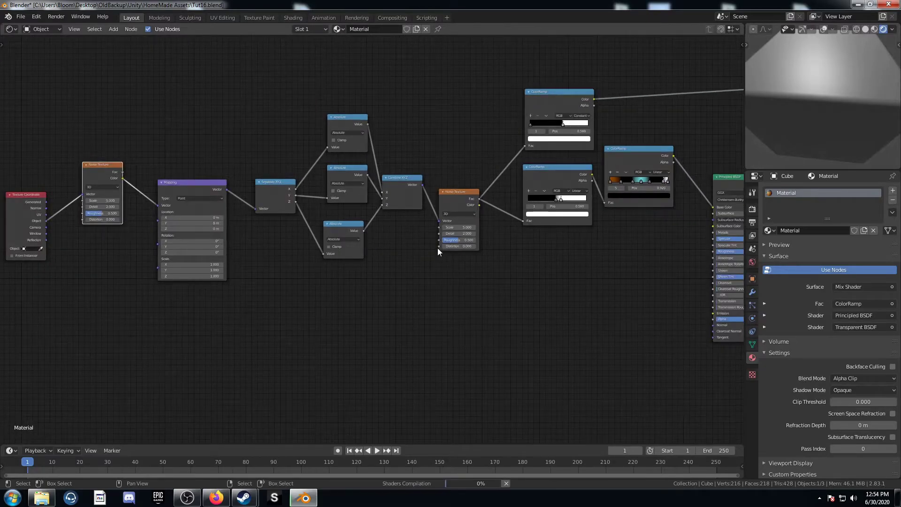
left_click(462, 228)
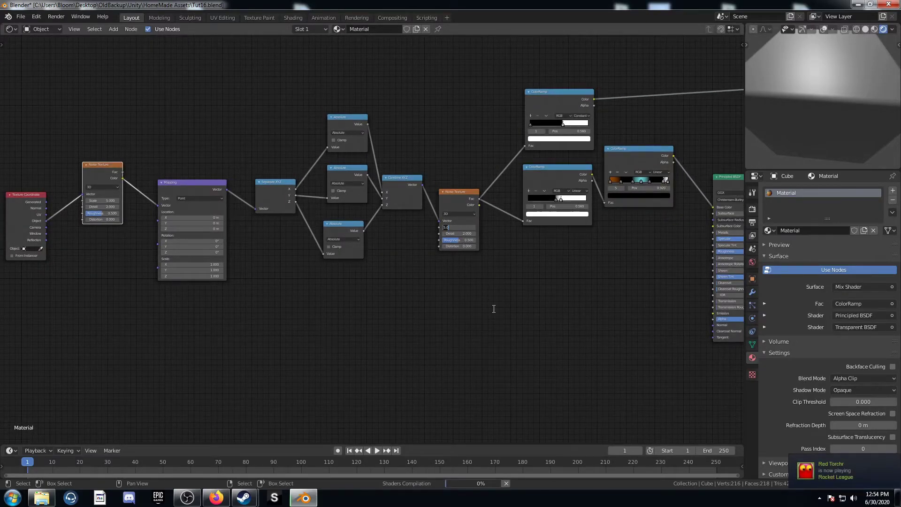
type("2")
key("Return")
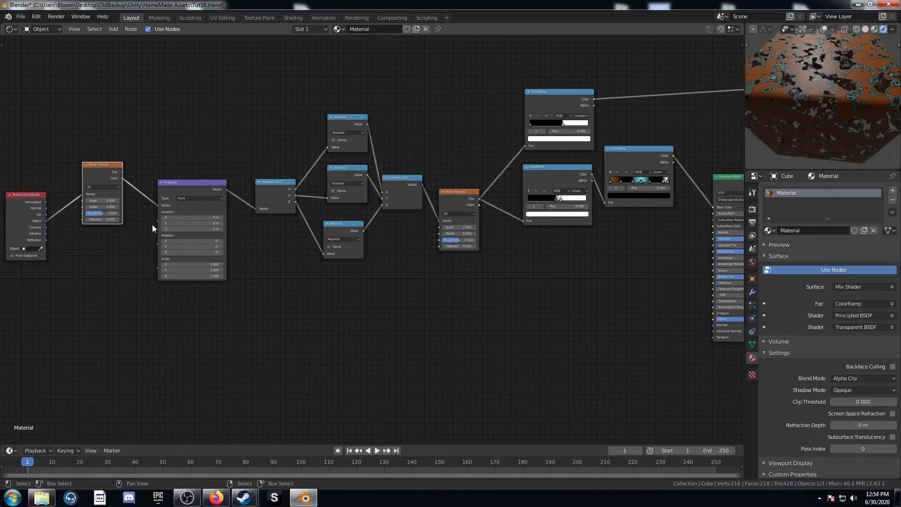
Set the Scale of the Noise Texture before Mapping to 2 and inspect the distorted pattern on the cube.
middle_click_drag(152, 224, 210, 230)
left_click(158, 206)
type("2")
key("Return")
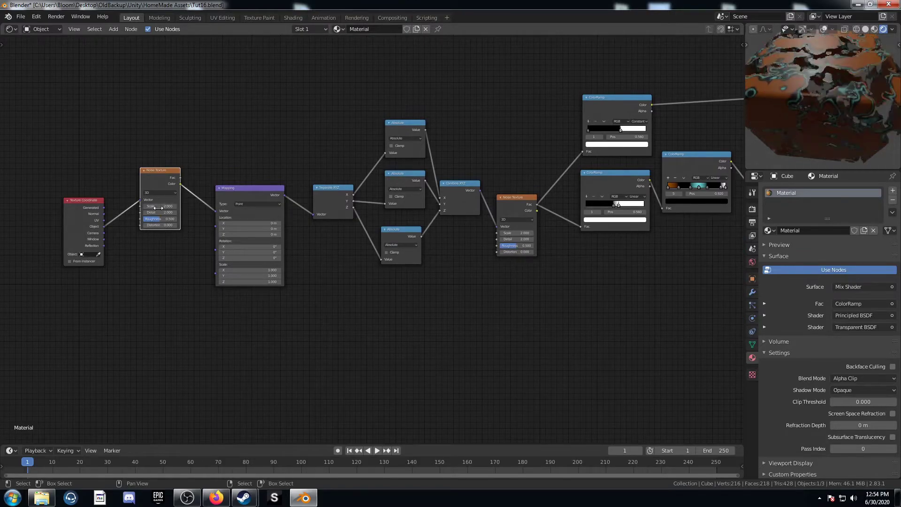
scroll(267, 262, "down", 1)
middle_click_drag(267, 262, 170, 333)
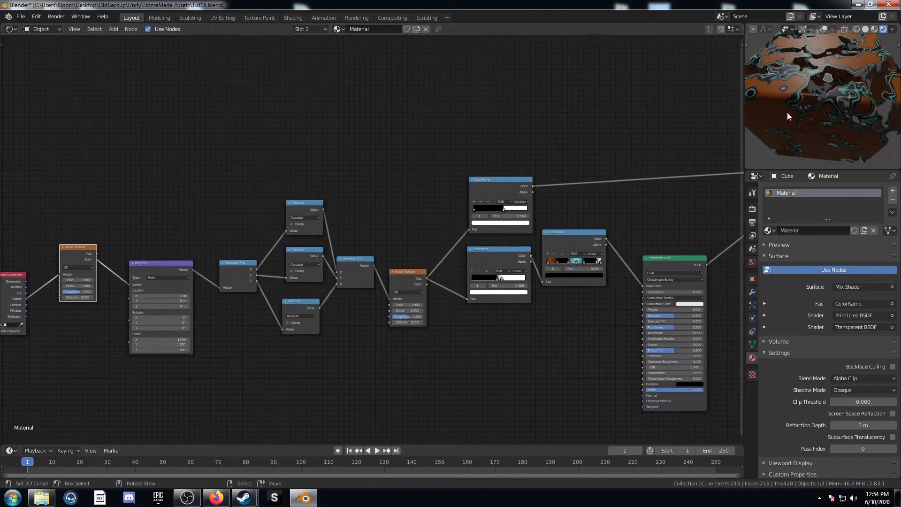
scroll(787, 112, "down", 4)
middle_click_drag(801, 121, 767, 145)
scroll(792, 80, "up", 4)
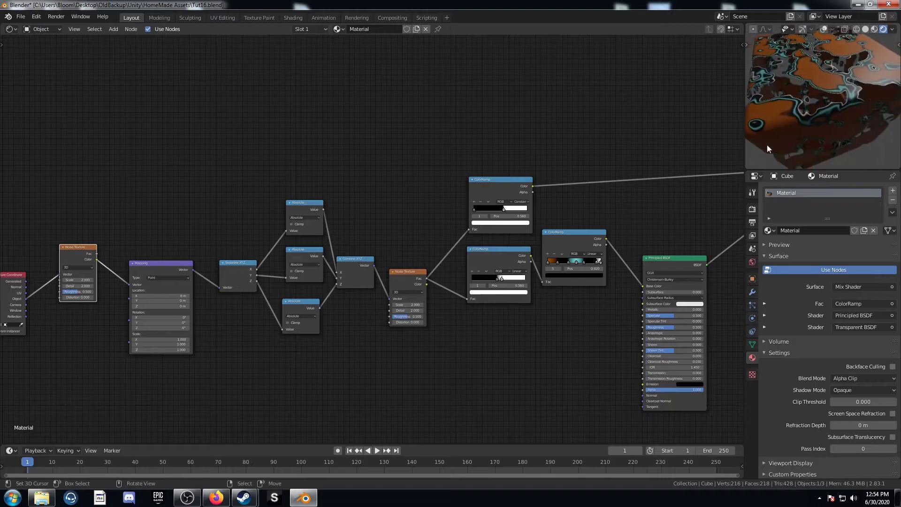
Insert a MixRGB node on the link between the first Noise Texture and the Mapping node.
scroll(328, 253, "down", 4)
middle_click_drag(132, 336, 201, 302)
key("shift+a")
left_click(196, 305)
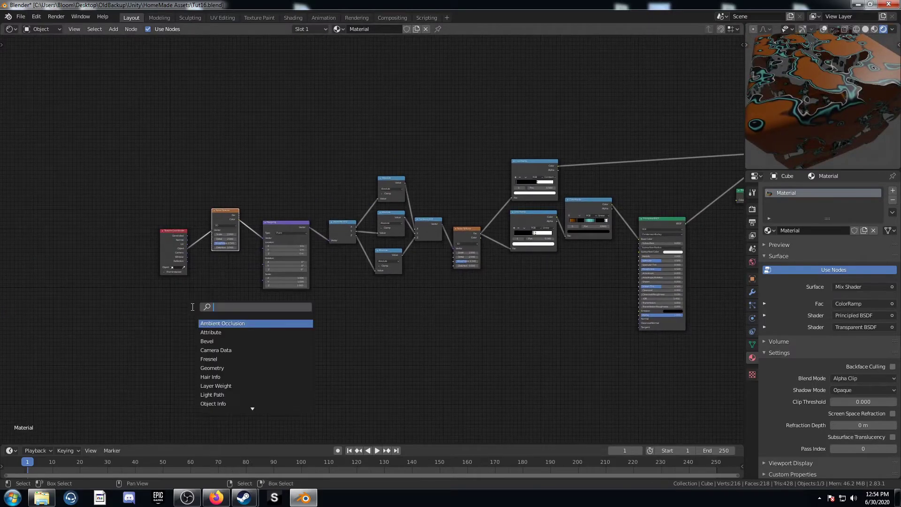
type("mix")
key("Down")
key("Return")
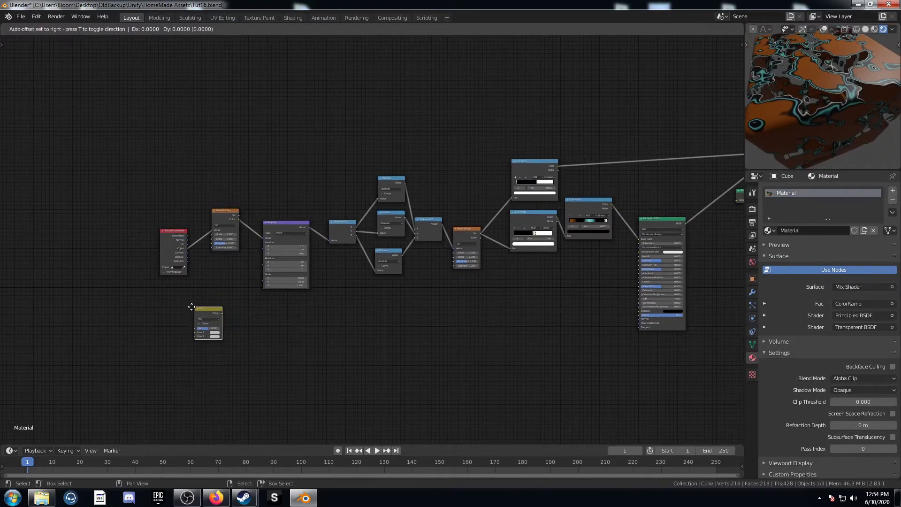
left_click(258, 240)
Move the first Noise Texture up and connect the Texture Coordinate's Object output to the Mix node's Color2.
scroll(280, 234, "up", 4)
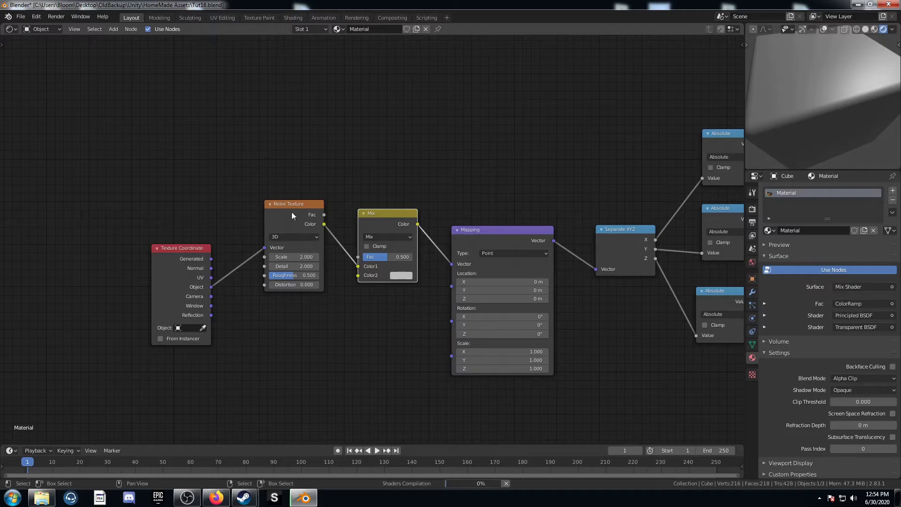
left_click_drag(286, 207, 277, 174)
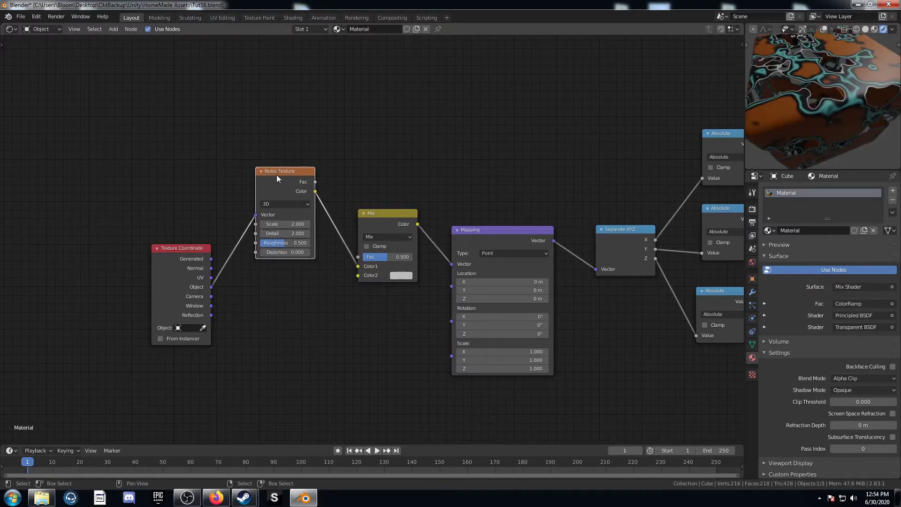
left_click_drag(211, 287, 359, 275)
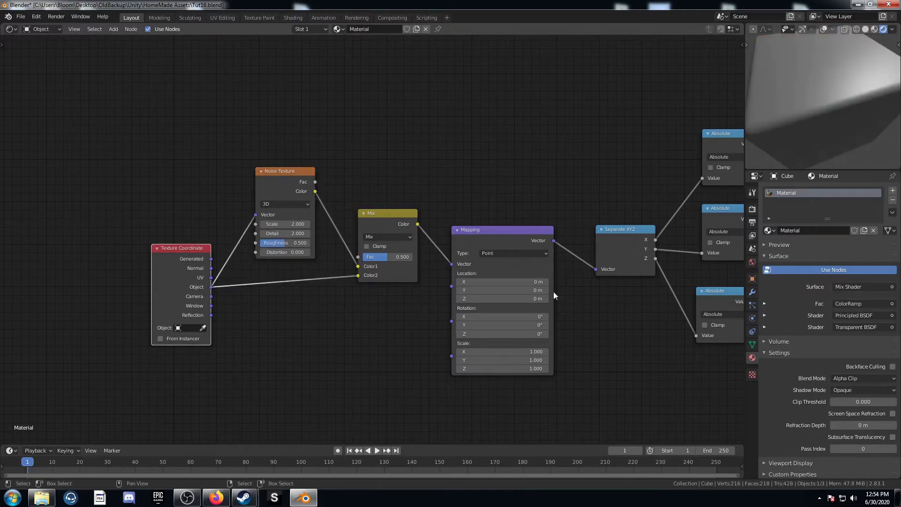
Set the Mix node's Fac to 0.89 and check the pattern on the cube.
scroll(421, 277, "down", 2)
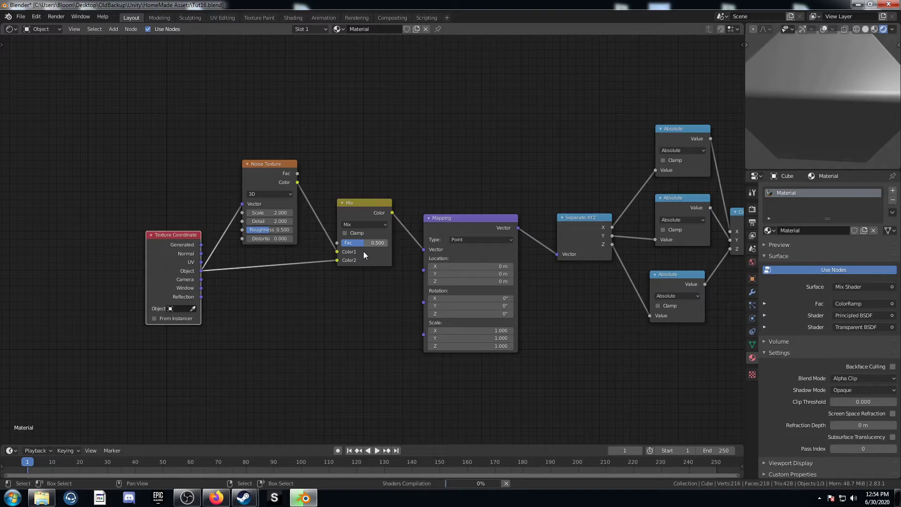
left_click(363, 255)
type(".89")
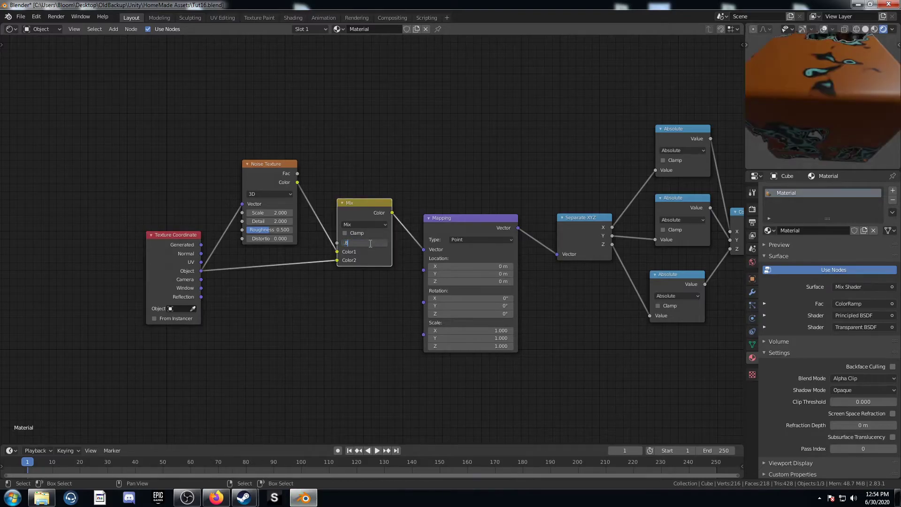
key("Return")
middle_click_drag(865, 57, 809, 87, "ctrl")
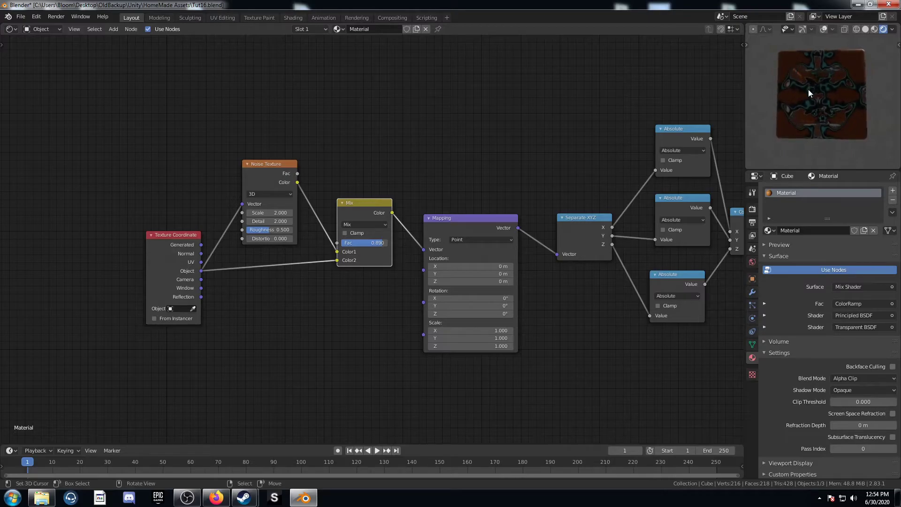
Duplicate the Mix node, insert the copy between Mix and Mapping, and set its blending mode to Subtract.
middle_click_drag(344, 242, 323, 208)
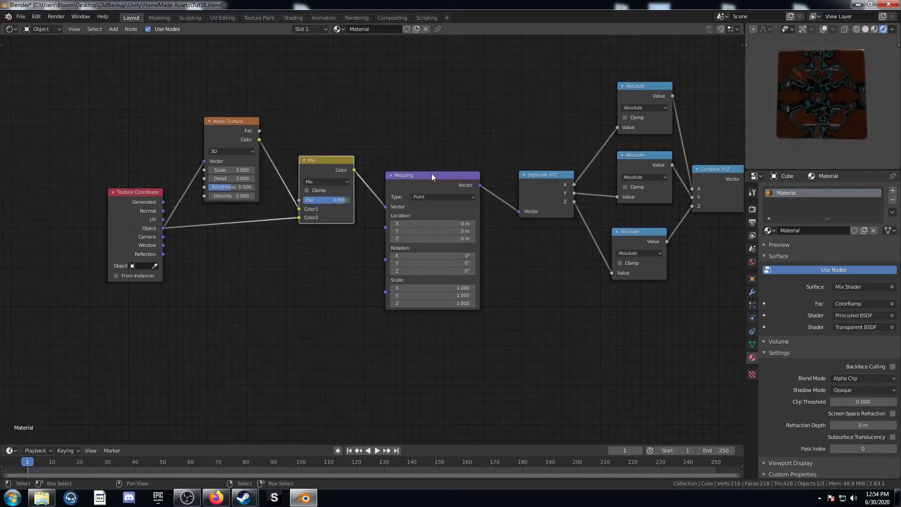
left_click_drag(320, 160, 313, 151)
key("shift+d")
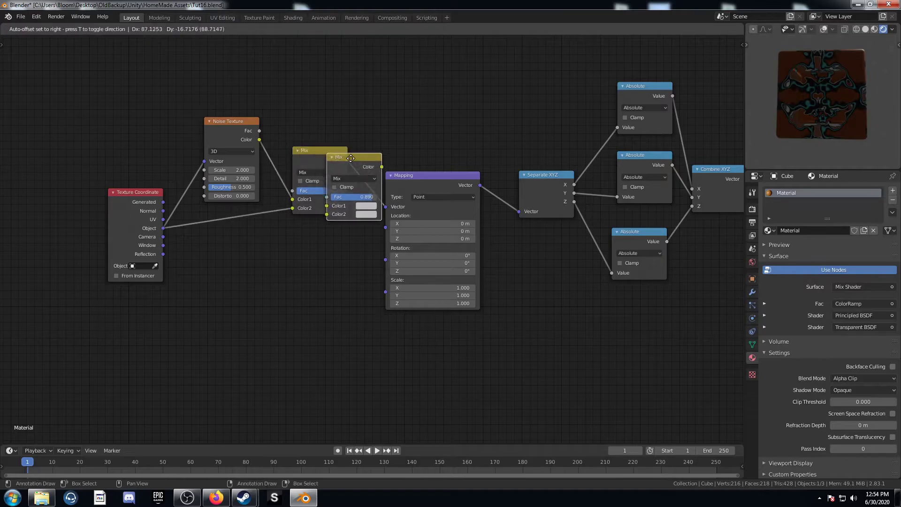
left_click(386, 167)
middle_click_drag(387, 167, 342, 181)
left_click(367, 199)
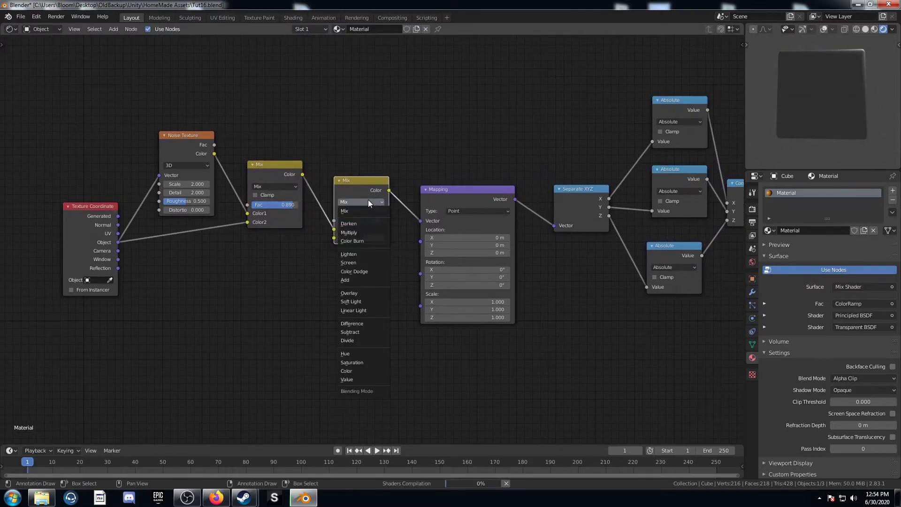
left_click(369, 333)
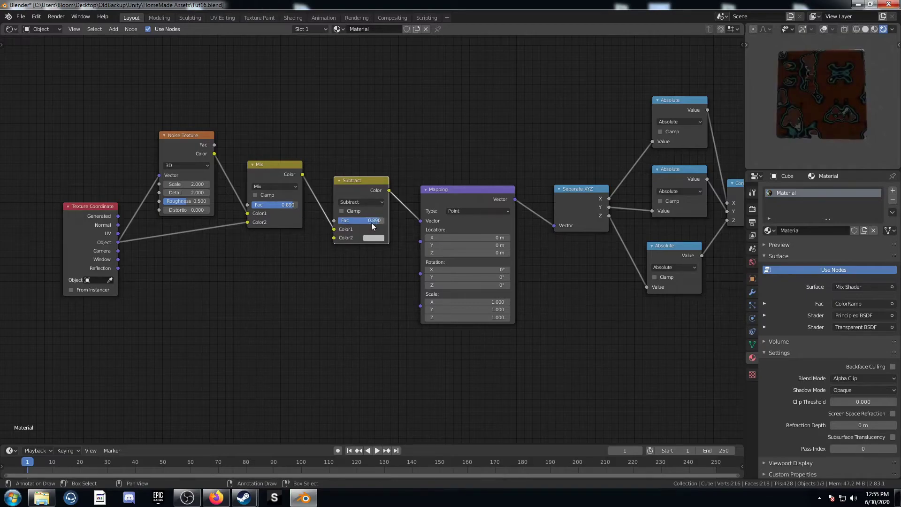
Set the Subtract node's Fac to 0.11 and inspect the recentred pattern on the cube.
left_click(372, 221)
type("0.11")
key("Return")
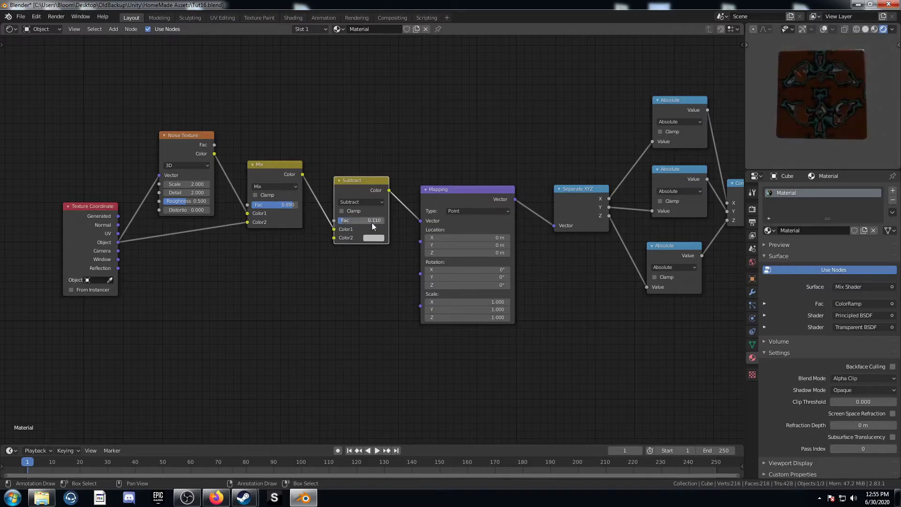
middle_click_drag(829, 134, 891, 167)
scroll(822, 116, "up", 4)
scroll(833, 124, "down", 4)
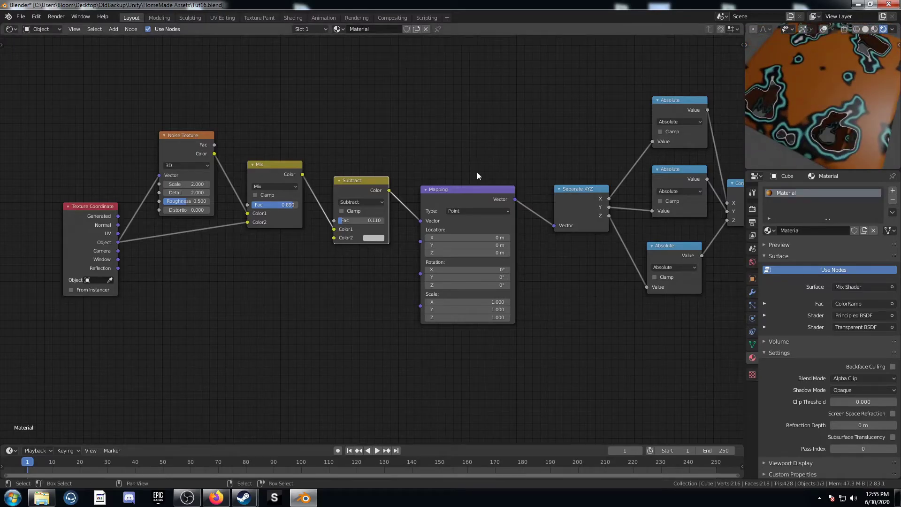
Add a Value node in the free space above the first Noise Texture and Mix nodes.
scroll(476, 172, "down", 2)
middle_click_drag(273, 206, 327, 292)
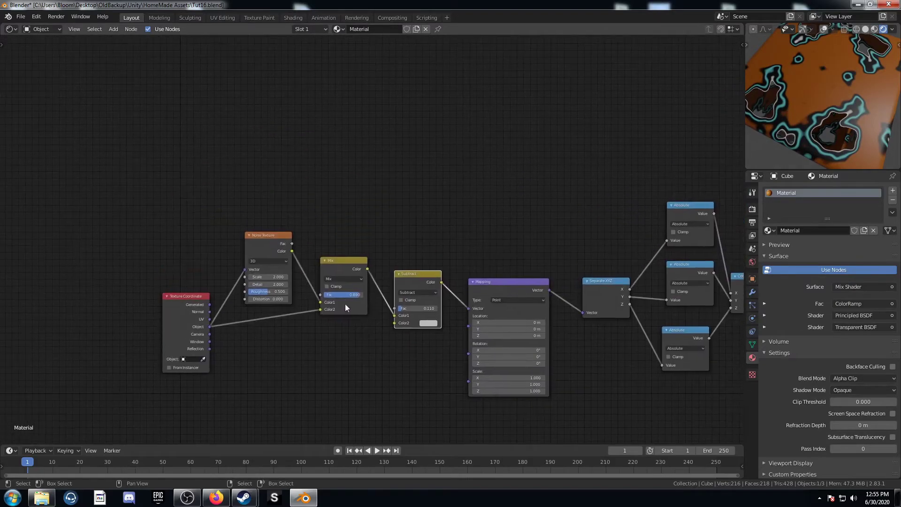
key("shift+a")
left_click(300, 130)
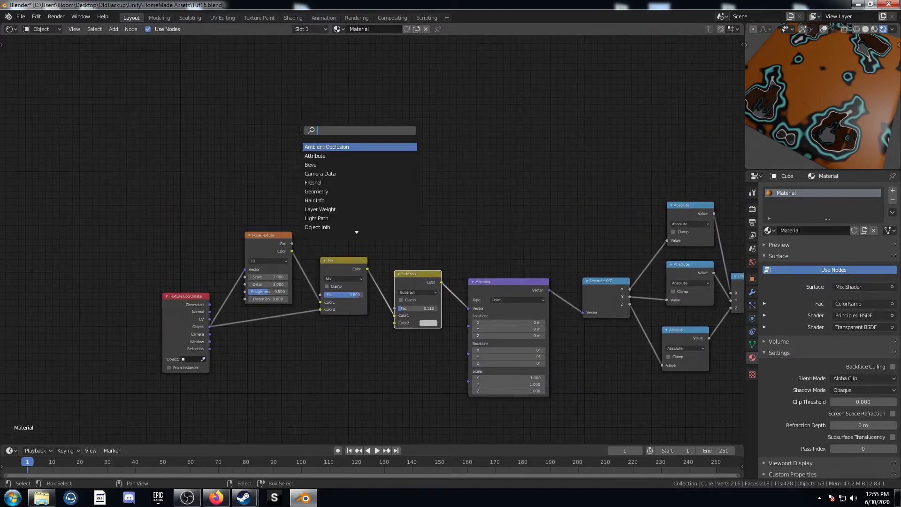
type("value")
key("Return")
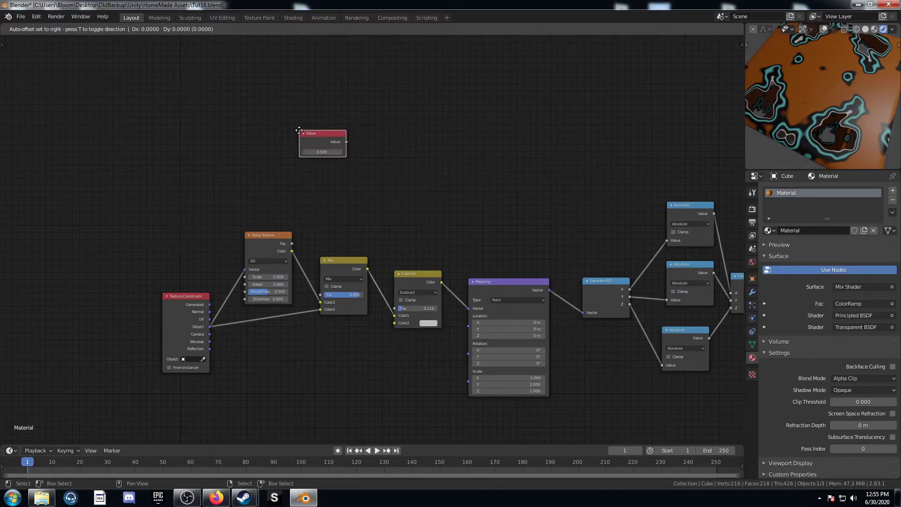
left_click(291, 130)
Add a Math node beside the Value node, set it to Subtract, and connect Value to its second input.
key("shift+a")
left_click(379, 156)
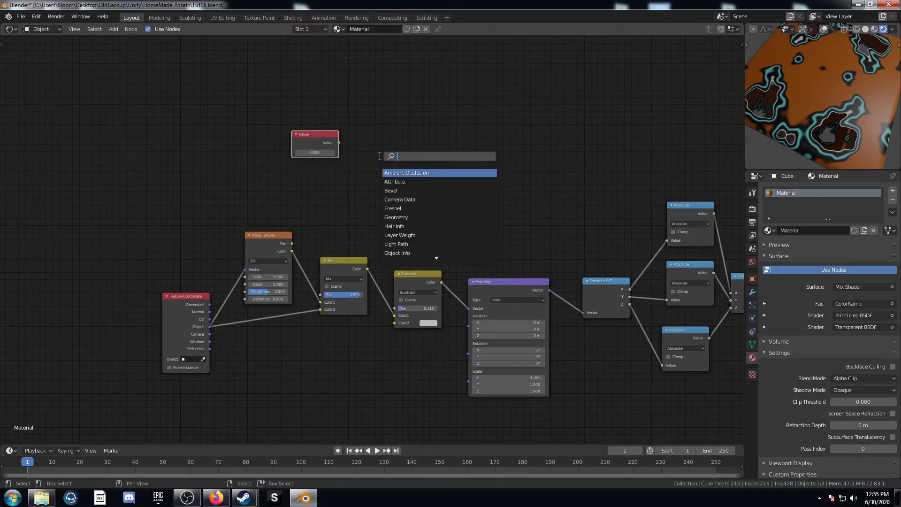
type("add")
key("Return")
left_click(383, 149)
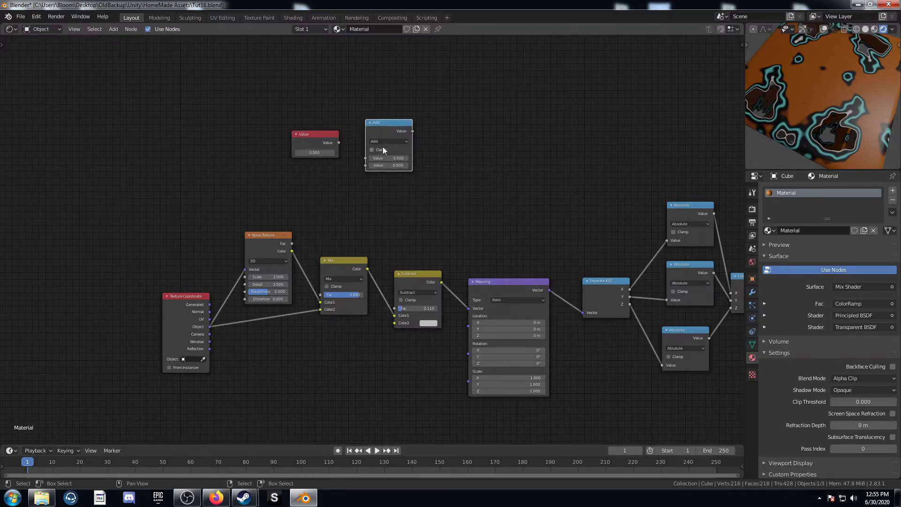
left_click(386, 142)
left_click(397, 174)
left_click_drag(339, 142, 366, 167)
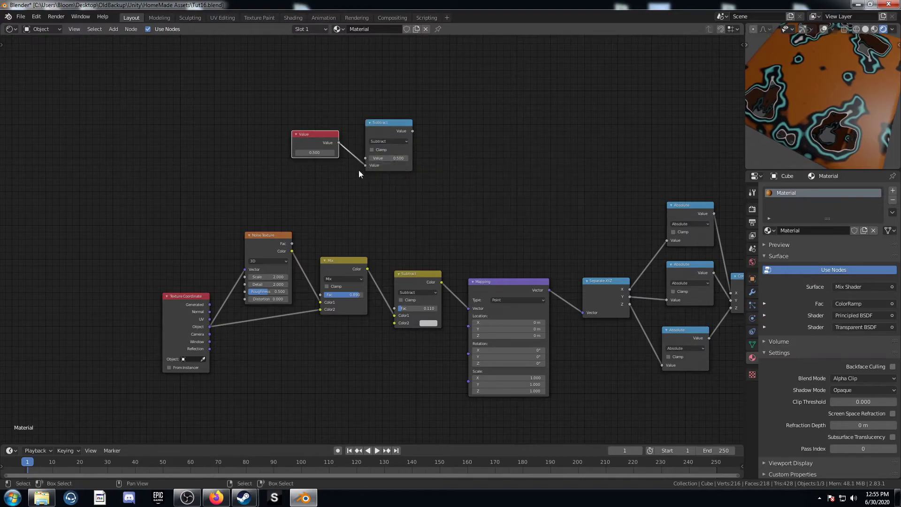
Set the Math Subtract node's first value to 1 and the Value node to 0.89, and connect Value to the Mix node's Fac.
left_click(386, 157)
type("1")
key("Return")
left_click(328, 153)
type("0.89")
key("Return")
left_click_drag(339, 142, 321, 295)
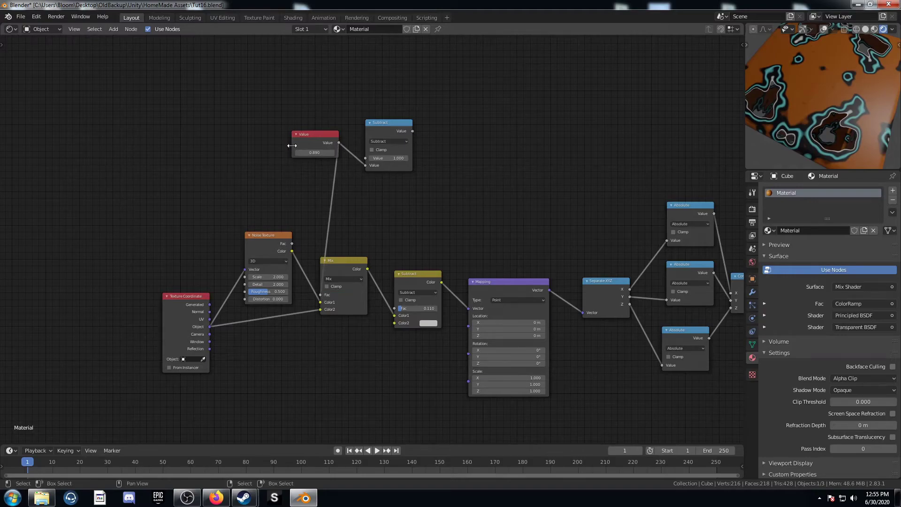
Space out the Value and Math nodes and connect the Math Subtract output to the color Subtract node's Fac.
left_click_drag(304, 135, 265, 125)
left_click_drag(379, 124, 376, 115)
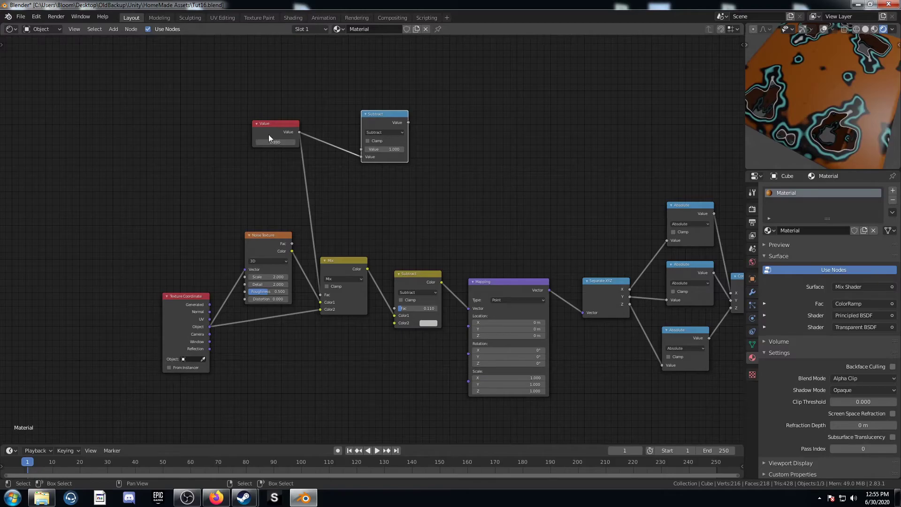
left_click_drag(408, 122, 396, 314)
left_click_drag(415, 278, 424, 274)
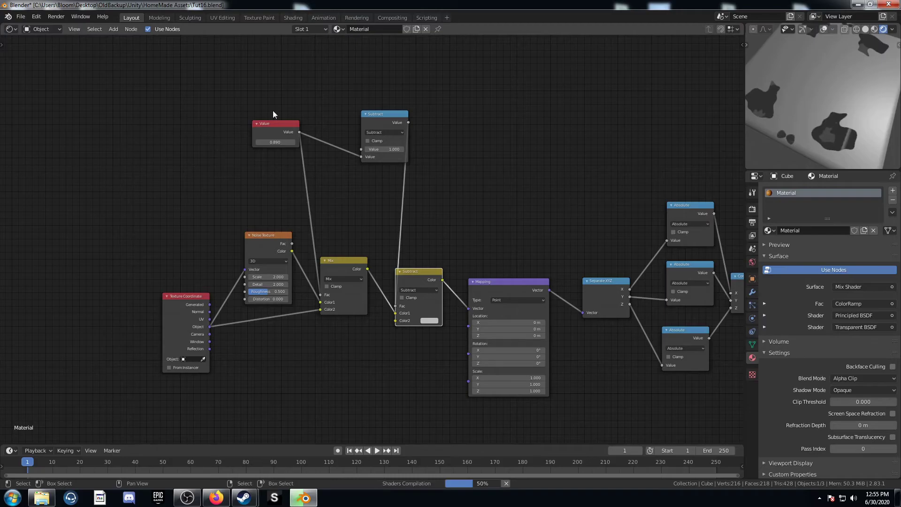
Move the Texture Coordinate node farther away from the first Noise Texture to make room between them.
scroll(275, 268, "down", 4)
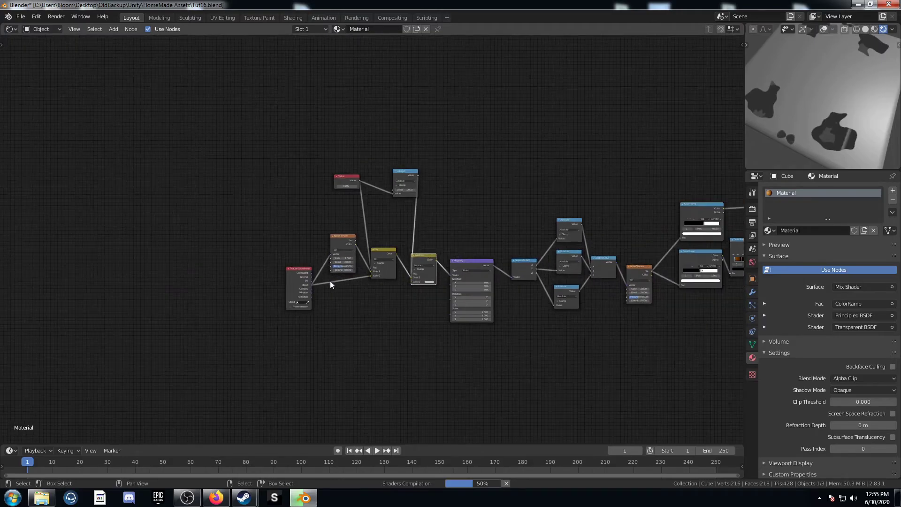
middle_click_drag(330, 281, 324, 250)
scroll(297, 294, "up", 2)
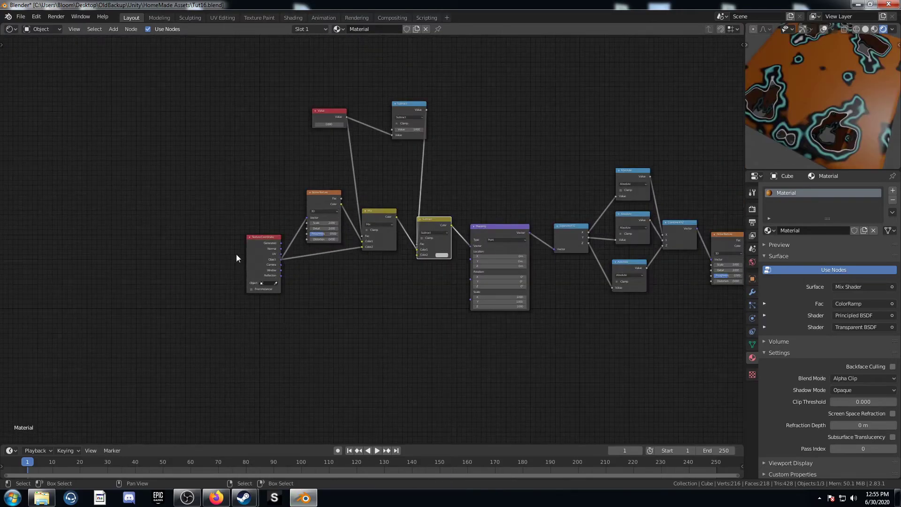
left_click_drag(263, 266, 166, 283)
middle_click_drag(375, 337, 408, 339)
scroll(397, 347, "up", 2)
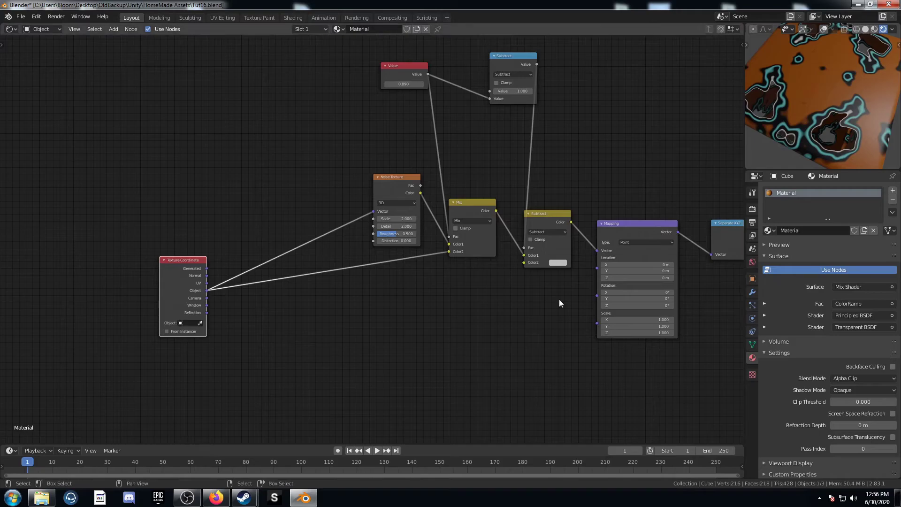
Duplicate the first Noise Texture and insert the copy between Texture Coordinate and the original.
left_click(374, 179)
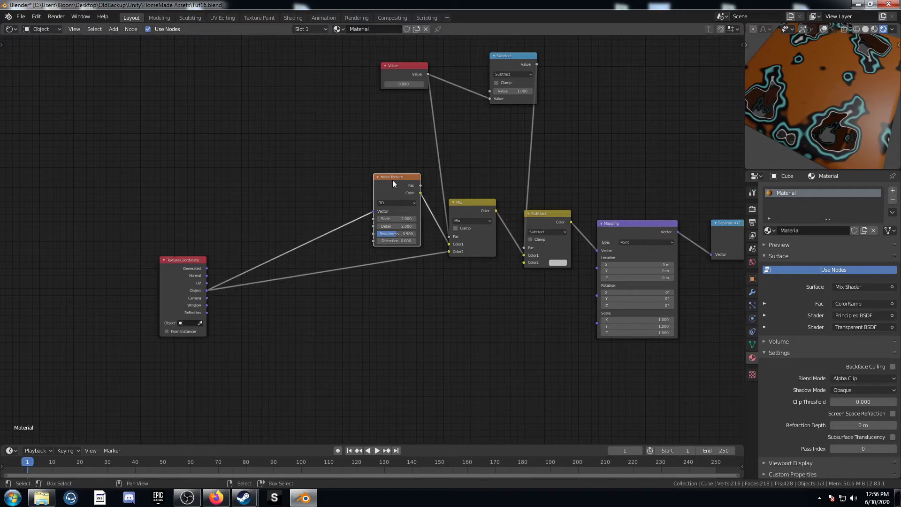
middle_click_drag(320, 272, 341, 232)
key("shift+d")
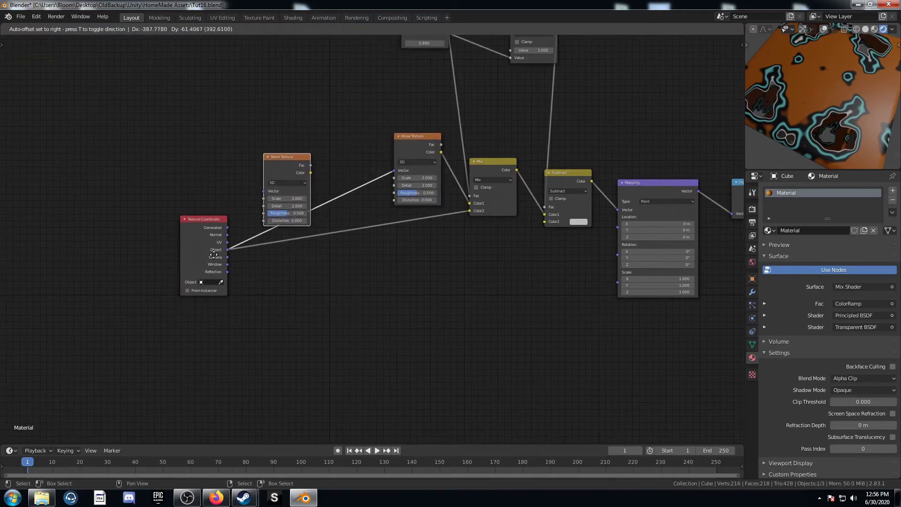
left_click(207, 258)
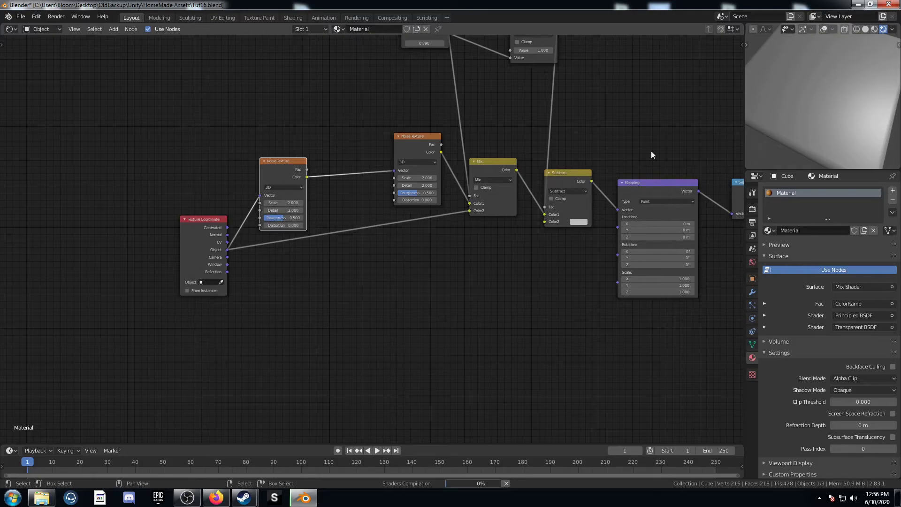
Set the duplicated Noise Texture's Scale to 20.
left_click(282, 203)
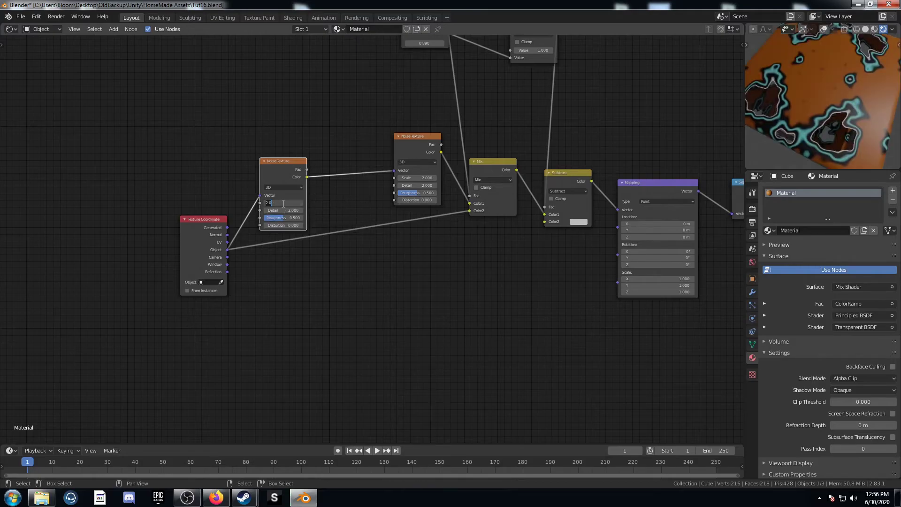
type("10")
key("Return")
left_click_drag(282, 203, 283, 202)
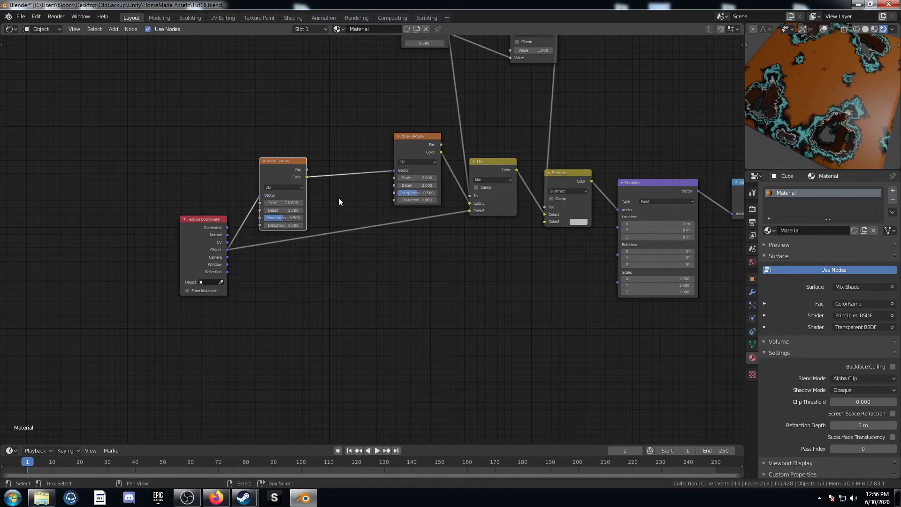
Duplicate the Mix node between the two Noise Textures and connect the Texture Coordinate's Object output to the copy's Color2.
left_click(491, 163)
key("shift+d")
left_click(321, 165)
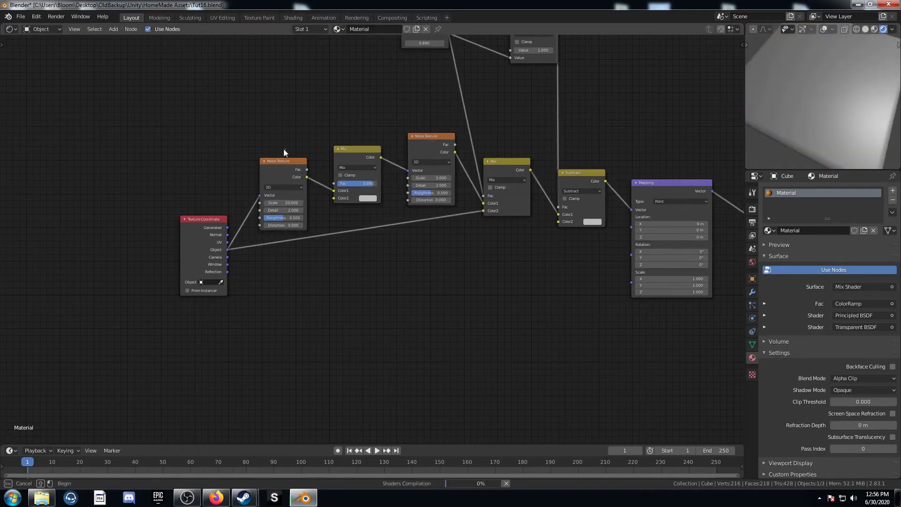
left_click(286, 162)
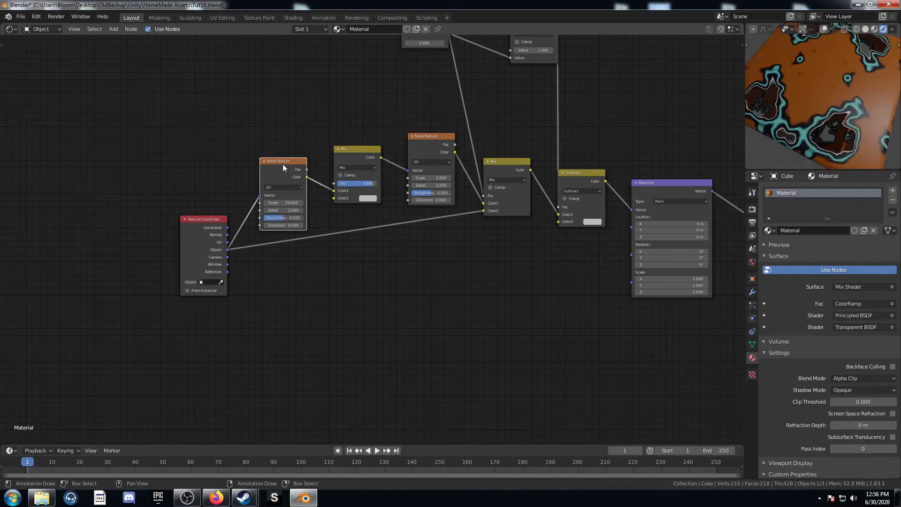
left_click_drag(283, 164, 273, 136)
left_click_drag(228, 248, 334, 198)
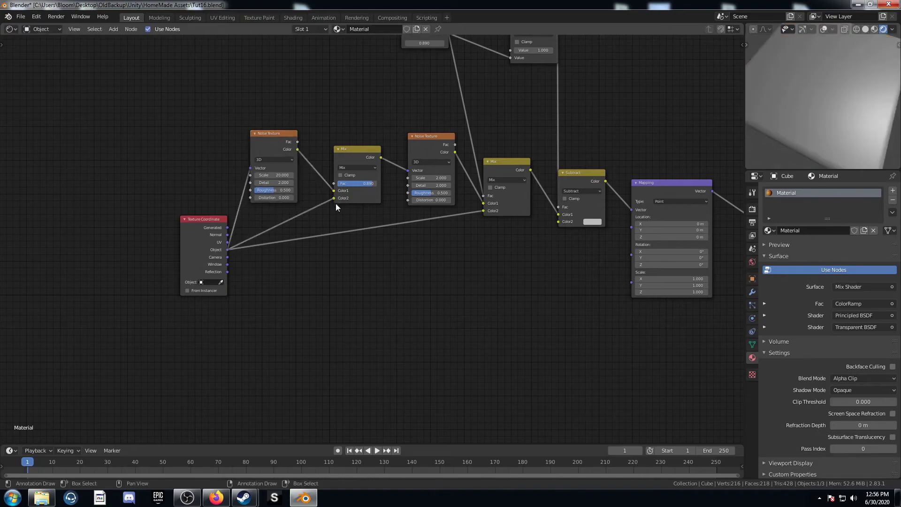
Set the new Mix node's Fac to 0.3 and inspect the pattern on the cube from several sides.
middle_click_drag(399, 241, 395, 277)
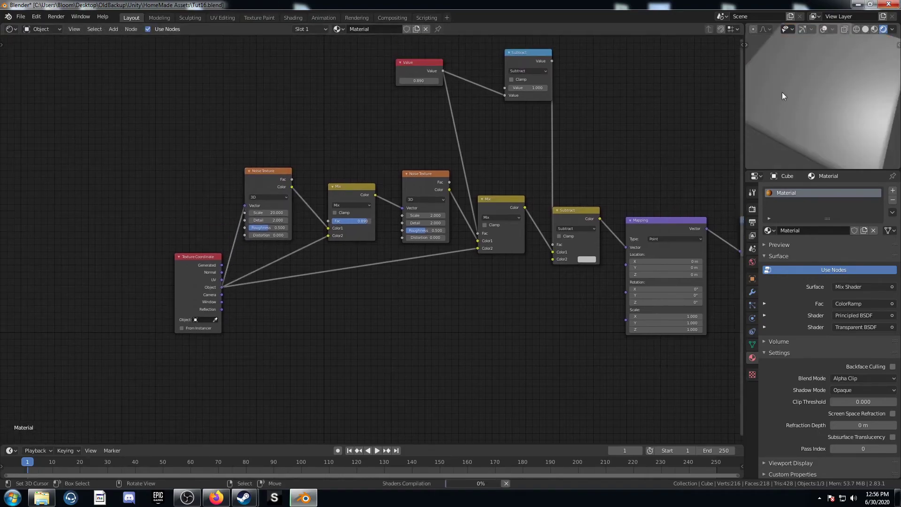
middle_click_drag(812, 82, 832, 76)
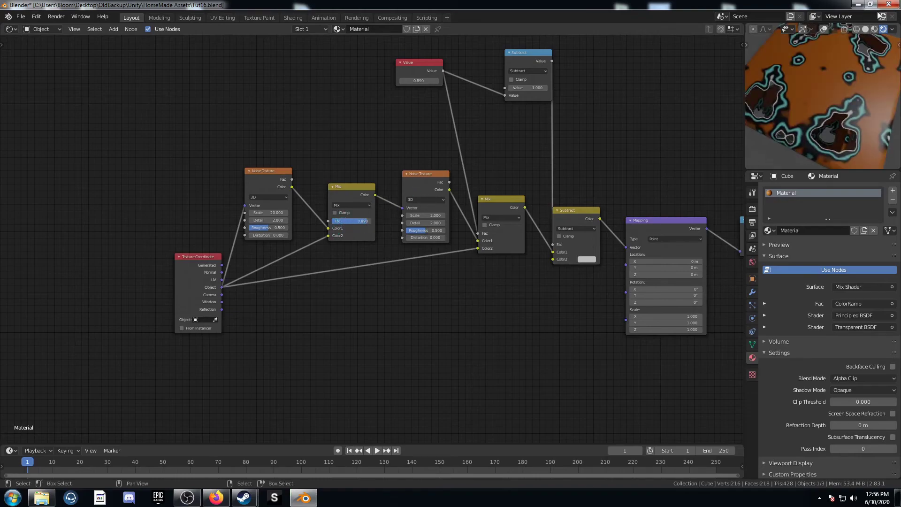
middle_click_drag(826, 102, 803, 135)
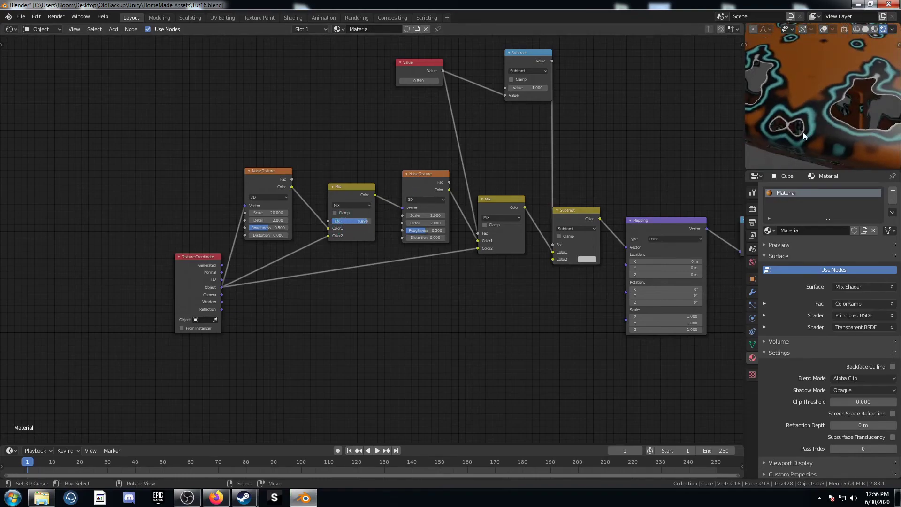
mouse_move(349, 223)
left_mouse_down()
mouse_move(335, 224)
mouse_move(355, 220)
left_mouse_up()
type("0.3")
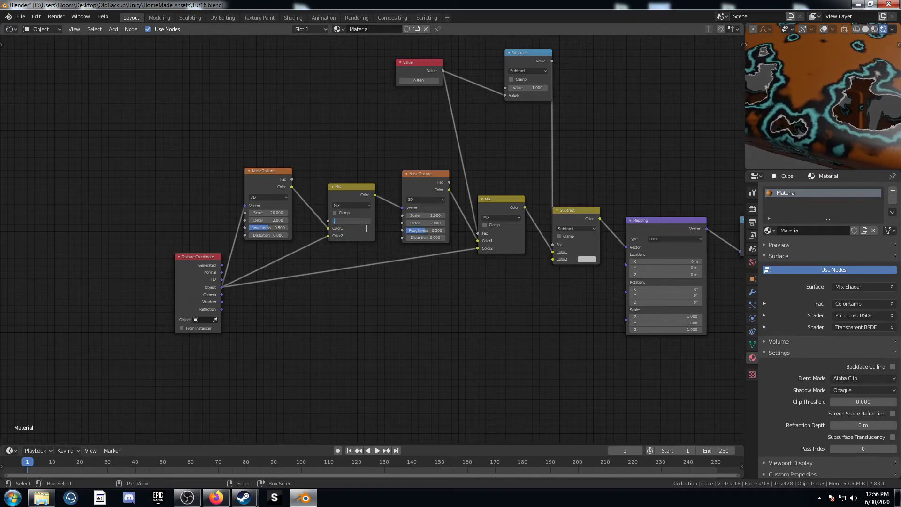
key("Return")
middle_click_drag(837, 92, 811, 86)
scroll(845, 104, "down", 4)
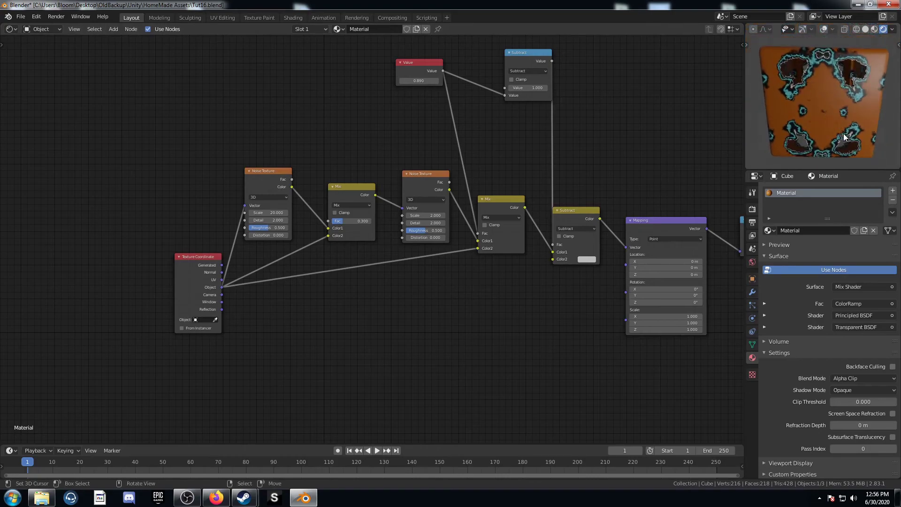
middle_click_drag(843, 133, 802, 137)
scroll(281, 301, "down", 5)
Add a Voronoi Texture node above the Noise Texture that feeds the ColorRamps.
scroll(282, 302, "down", 1)
scroll(197, 310, "up", 2)
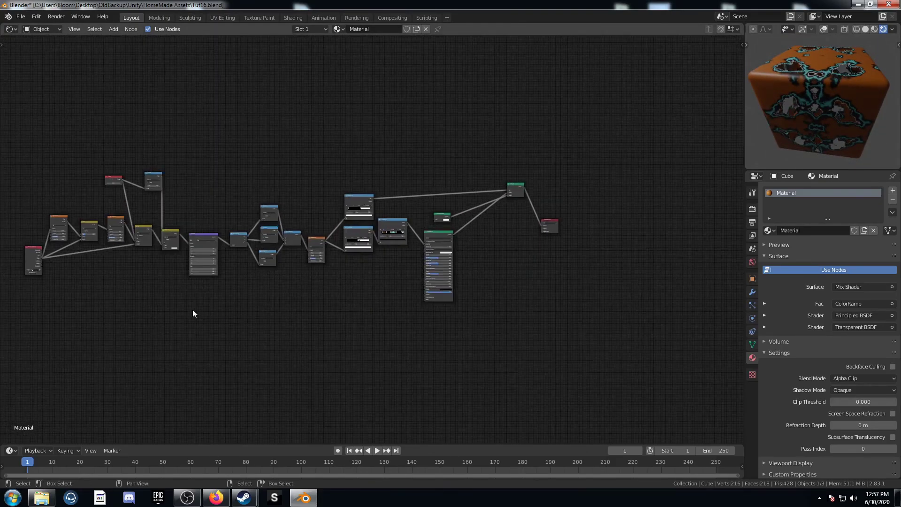
scroll(197, 296, "up", 3)
scroll(275, 279, "up", 1)
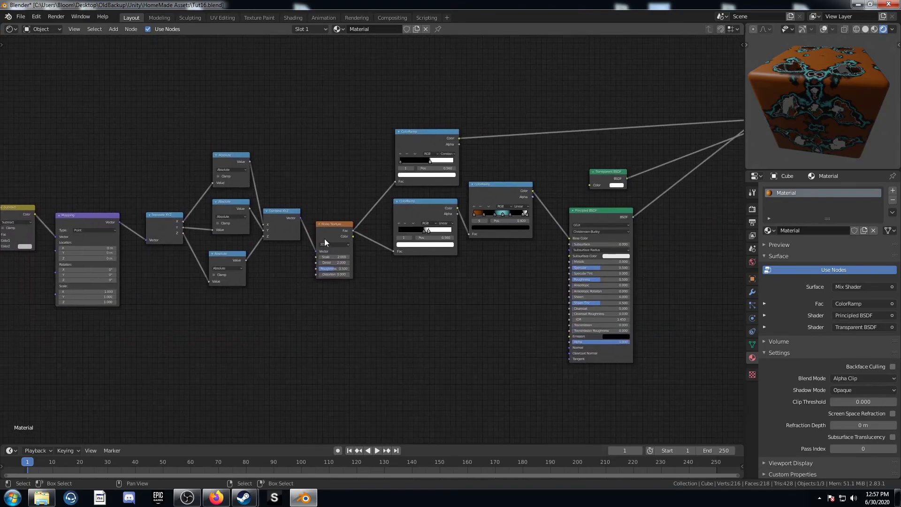
key("shift+a")
type("s")
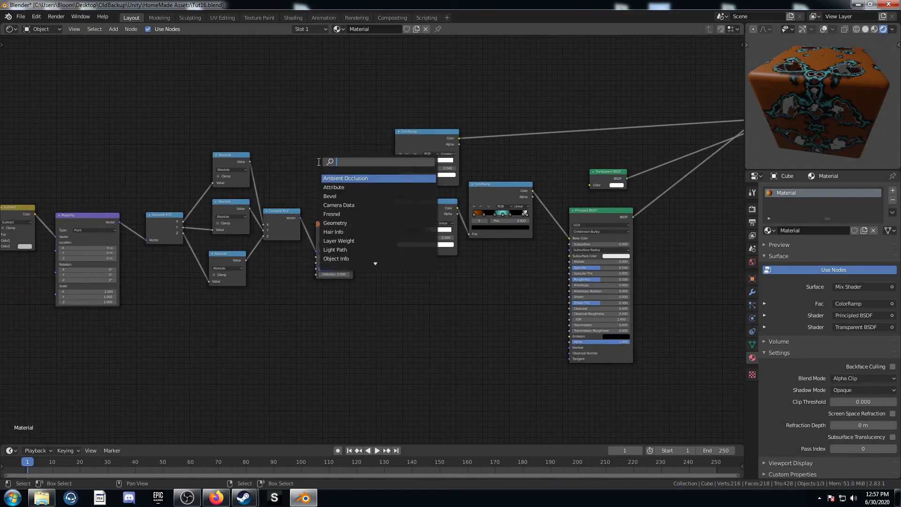
type("voronoi")
key("Return")
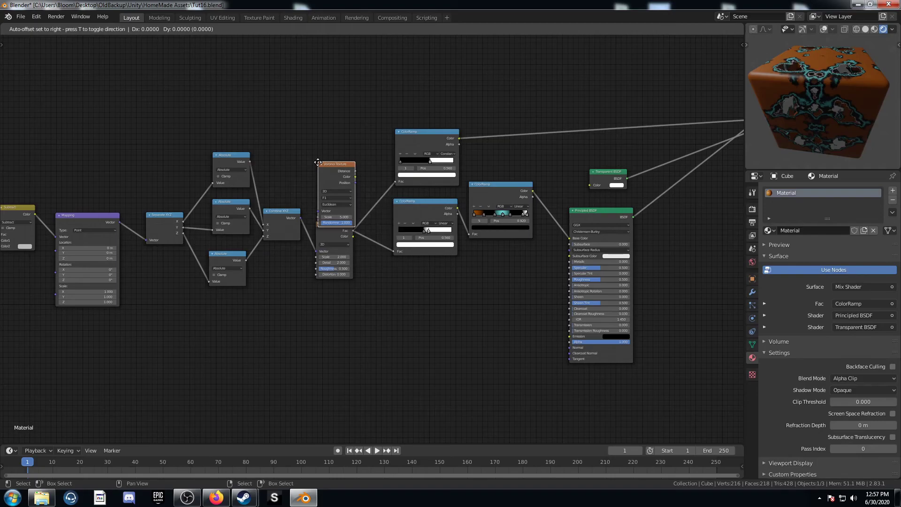
left_click(305, 137)
Replace that Noise Texture with the Voronoi Texture after Combine XYZ, connect Distance to both ColorRamps, and inspect the cube.
left_click_drag(330, 224, 326, 320, "alt")
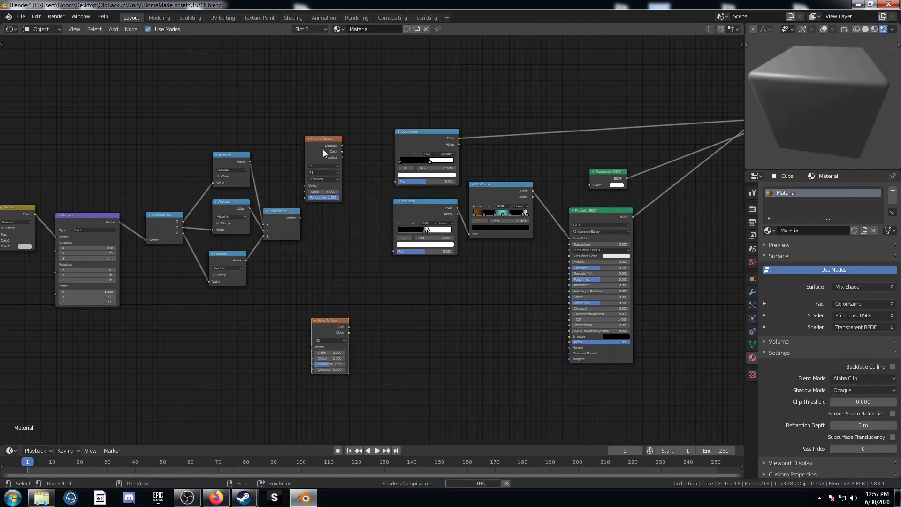
left_click_drag(324, 149, 314, 240)
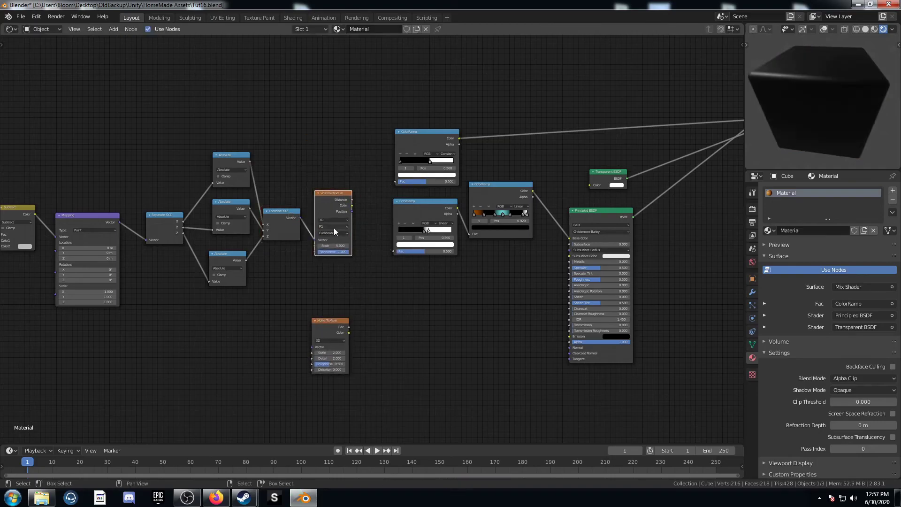
left_click_drag(352, 200, 394, 251)
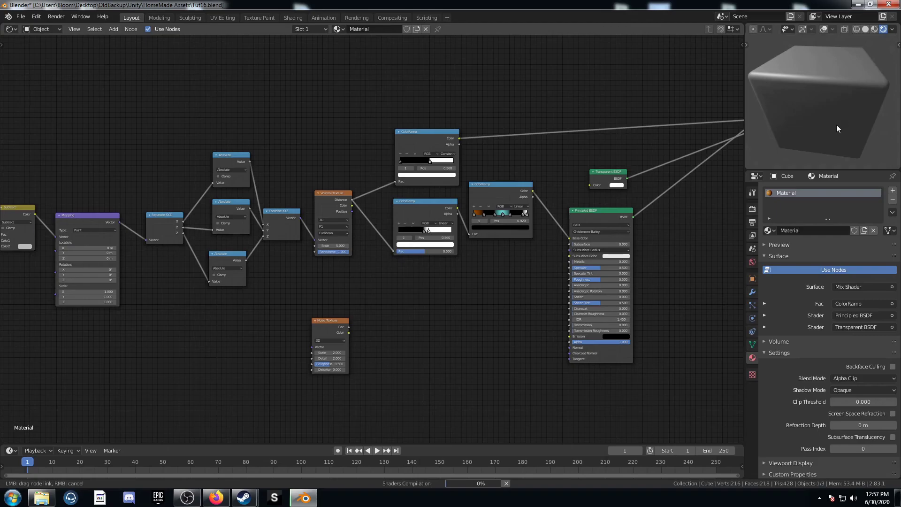
left_click_drag(825, 124, 821, 127)
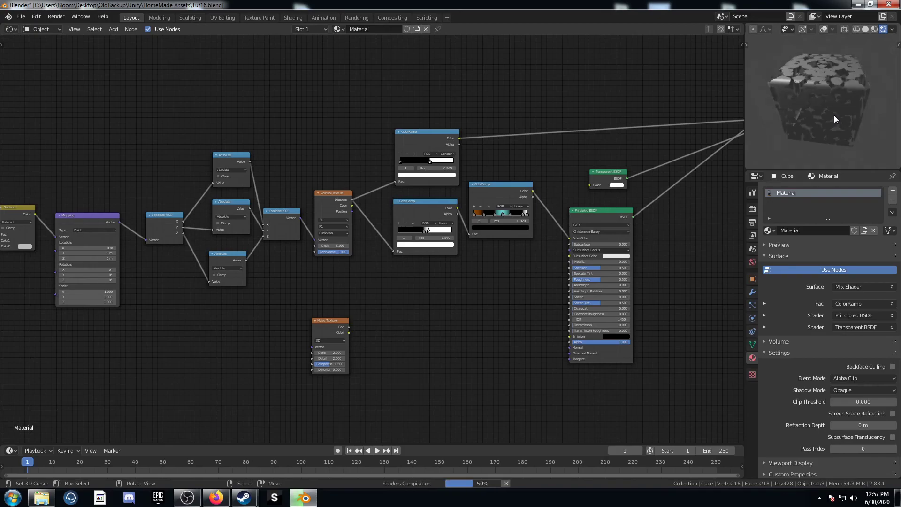
middle_click_drag(835, 114, 782, 114)
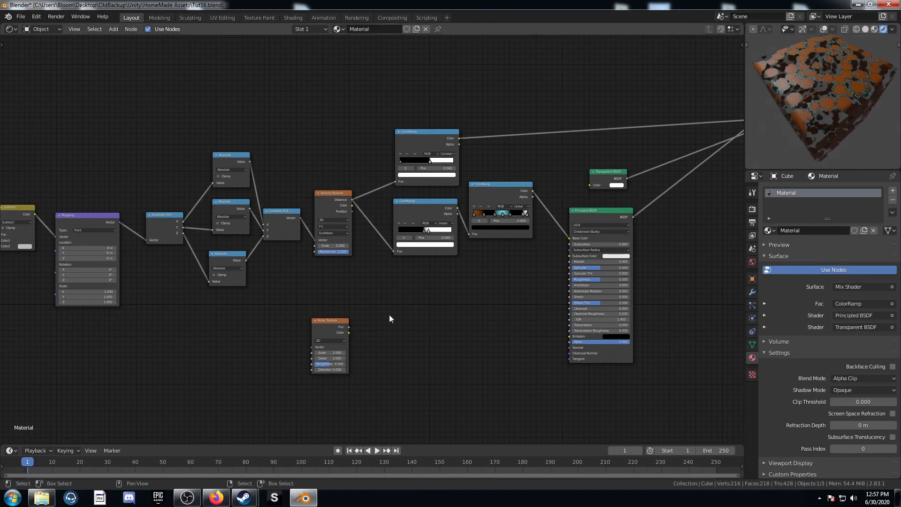